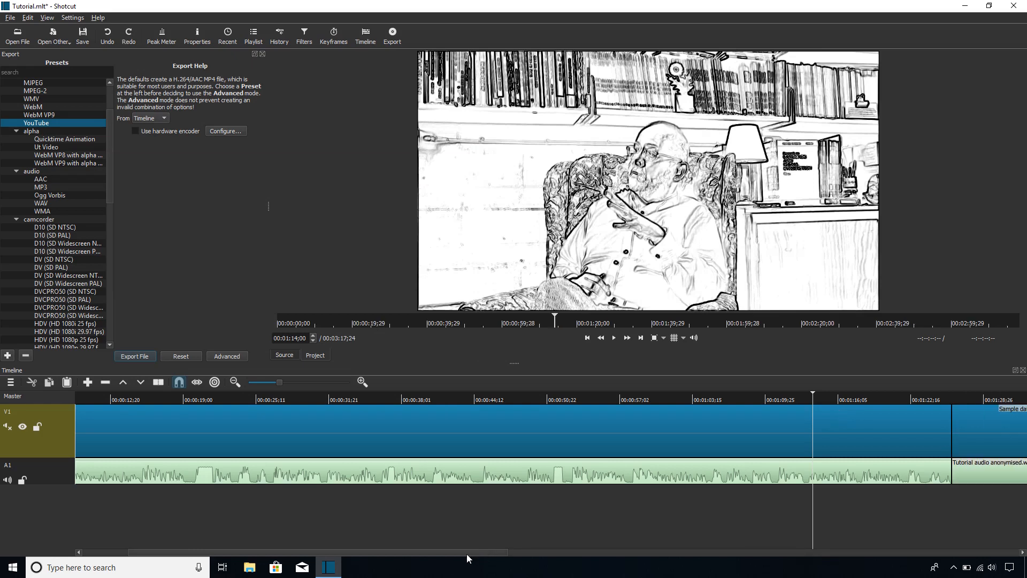
- Examine the footage around 00:01:14;00 frame by frame, stepping backward and forward
drag(467, 554, 515, 555)
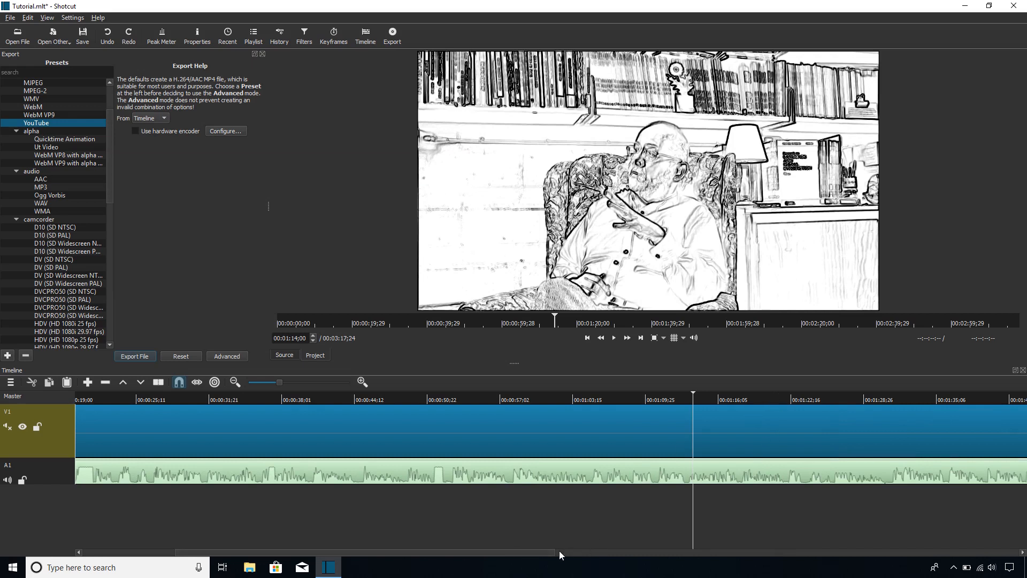
drag(547, 552, 571, 552)
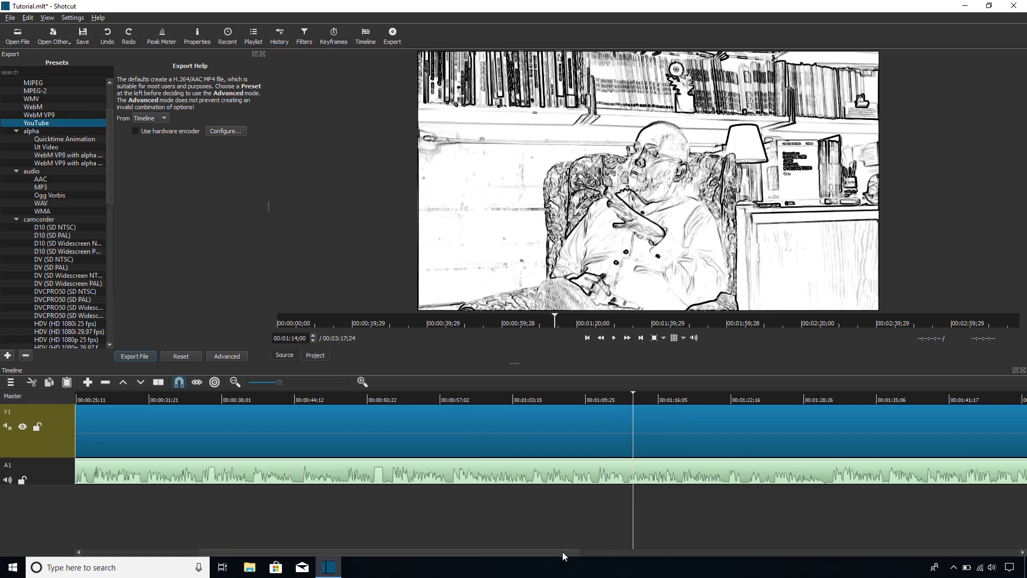
drag(563, 551, 573, 552)
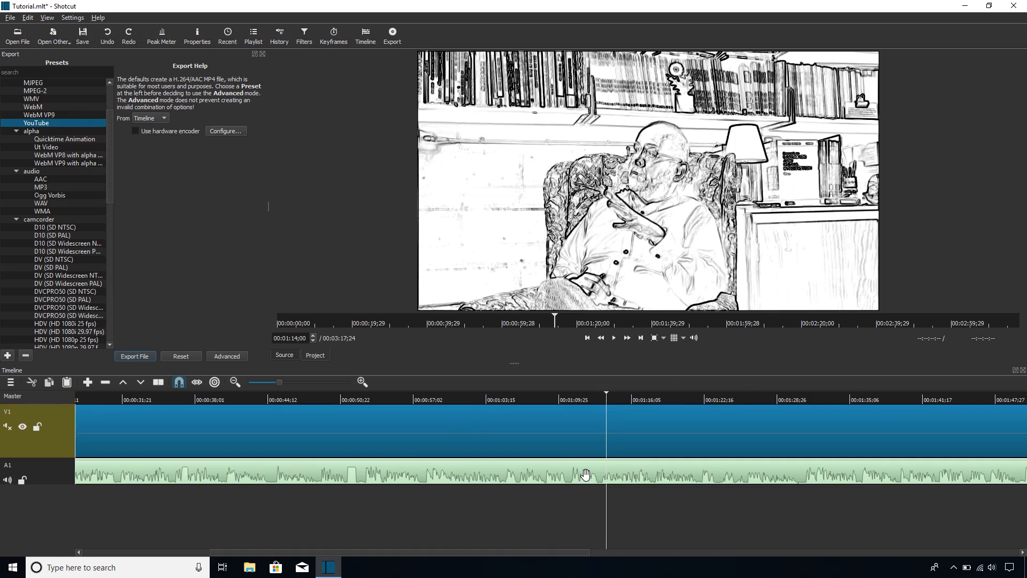
key(Left)
key(Left)
key(Left)
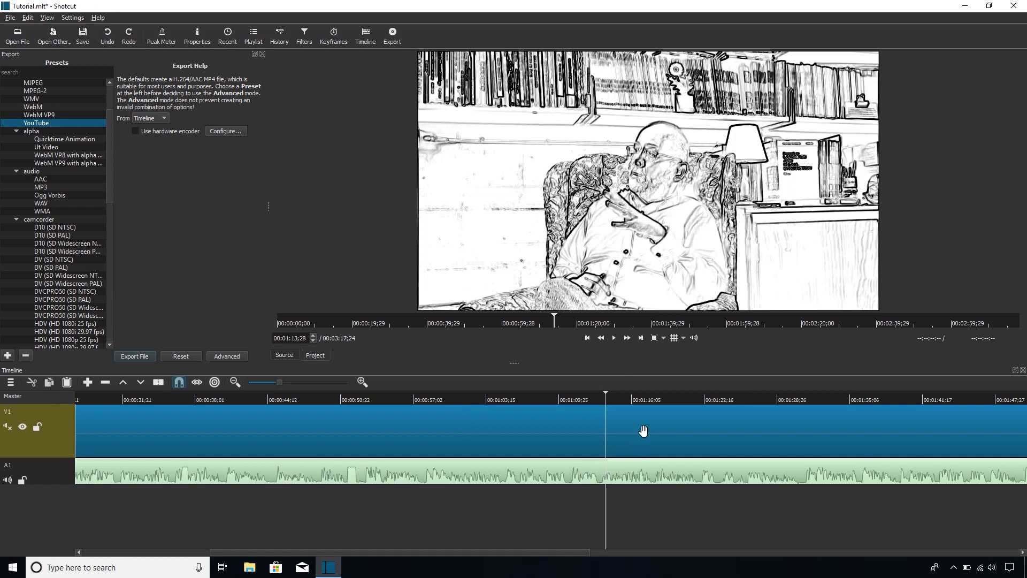
key(Left)
key(Left)
key(Right)
key(Right)
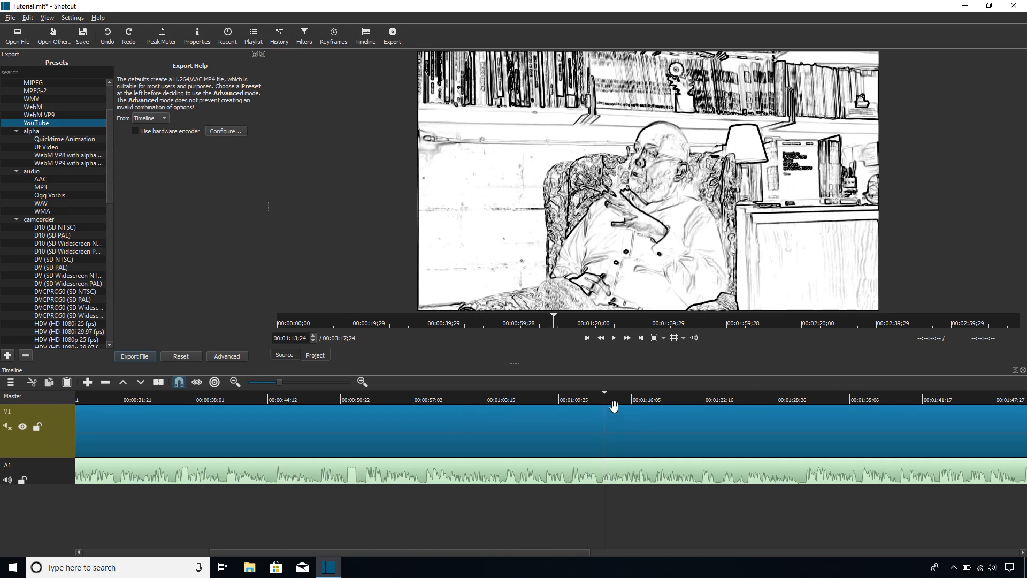
key(Right)
key(Right)
key(Right)
key(Right)
key(Right)
key(Right)
key(Right)
click(592, 400)
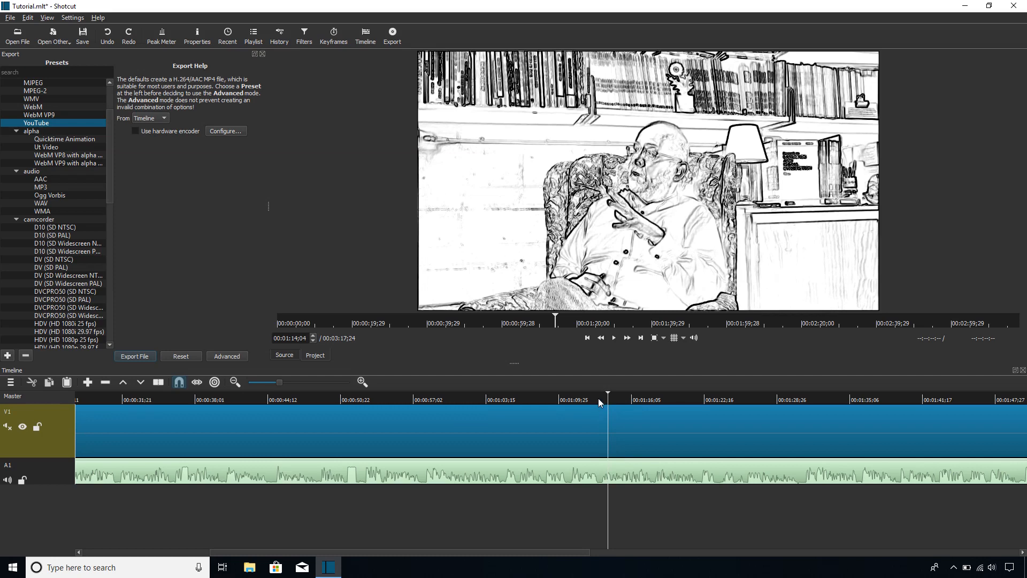
- Position the playhead at 00:01:26;09 and split both the V1 video clip and the A1 audio clip there
drag(619, 397, 748, 400)
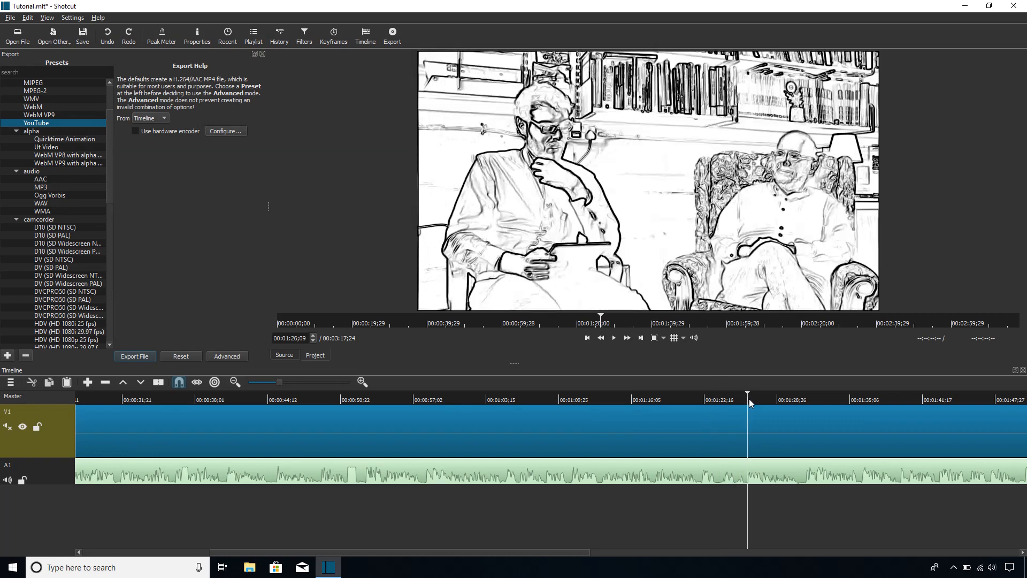
right_click(853, 477)
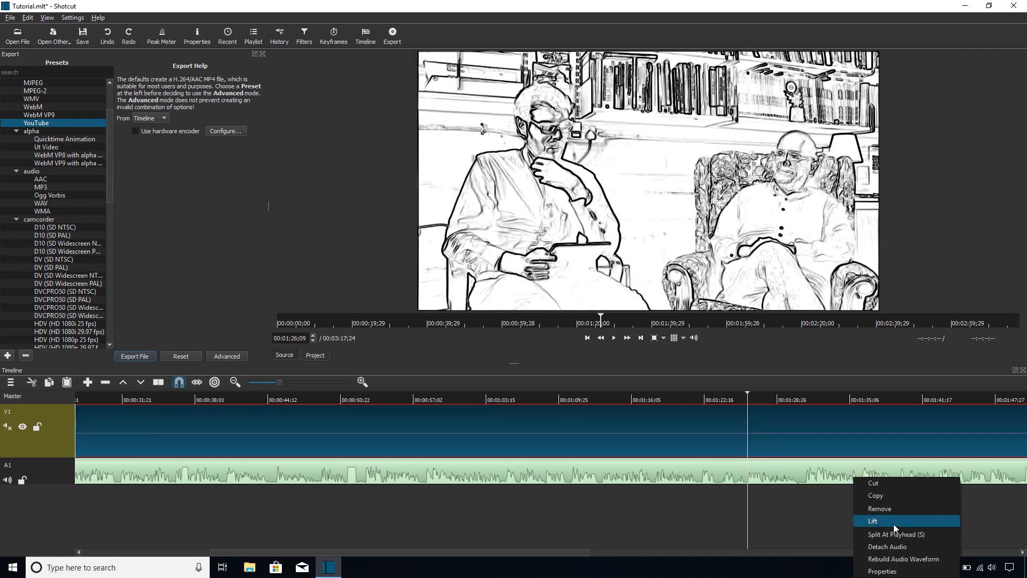
click(898, 534)
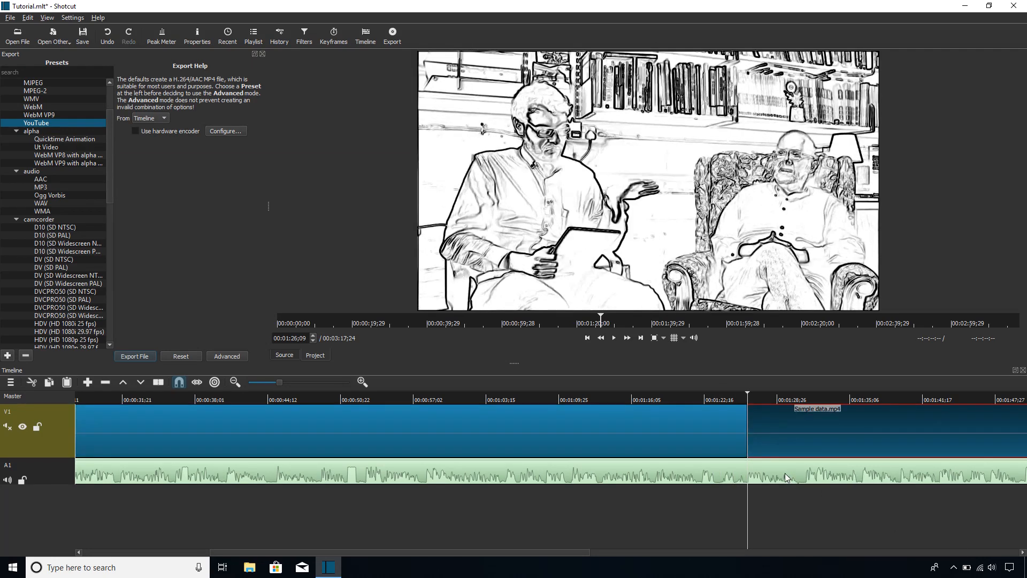
right_click(786, 478)
click(835, 525)
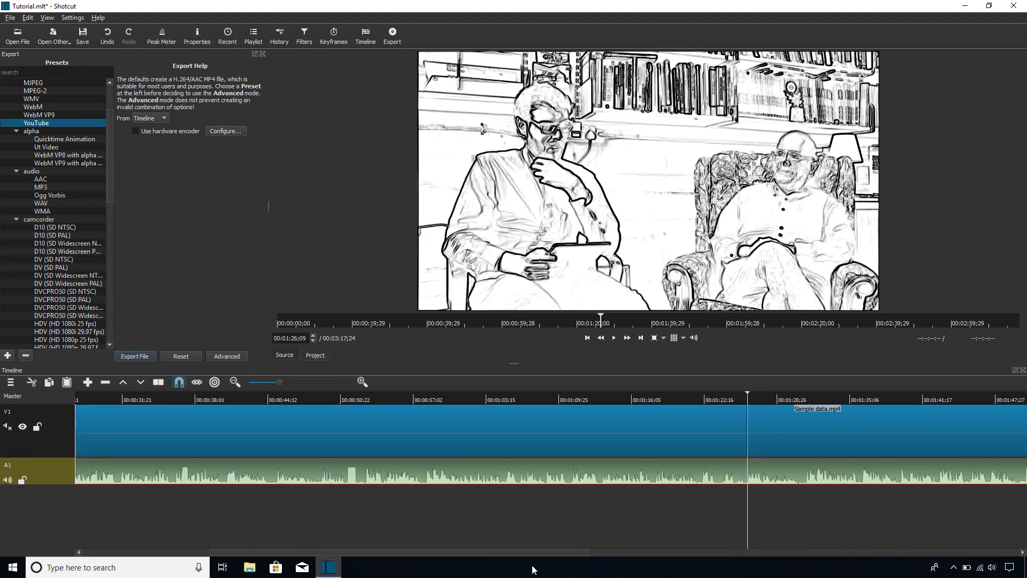
- Position the playhead at 00:01:50;02 and split the second video and audio segments on V1 and A1 there
drag(527, 553, 734, 547)
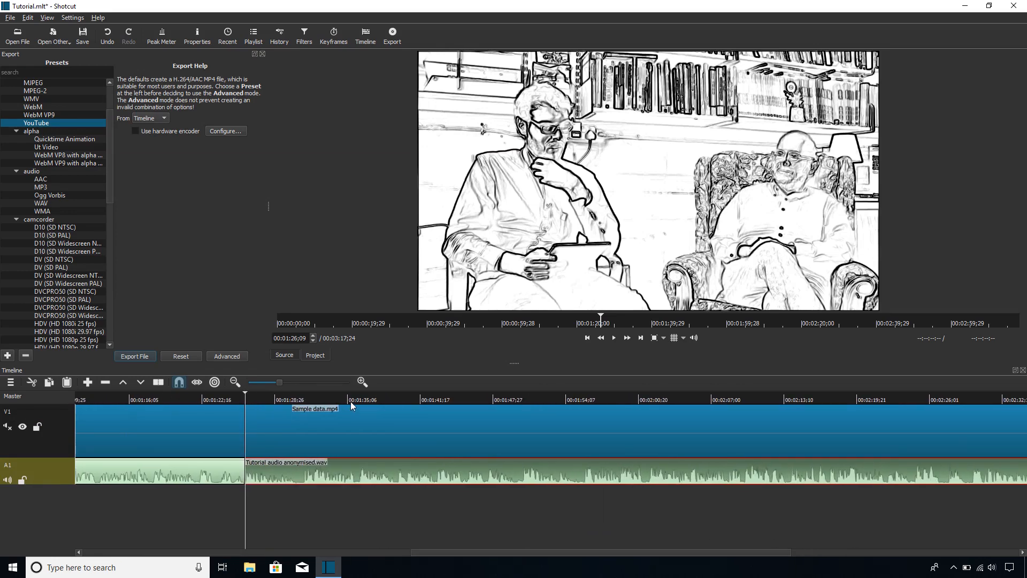
drag(384, 401, 517, 399)
click(614, 338)
click(614, 338)
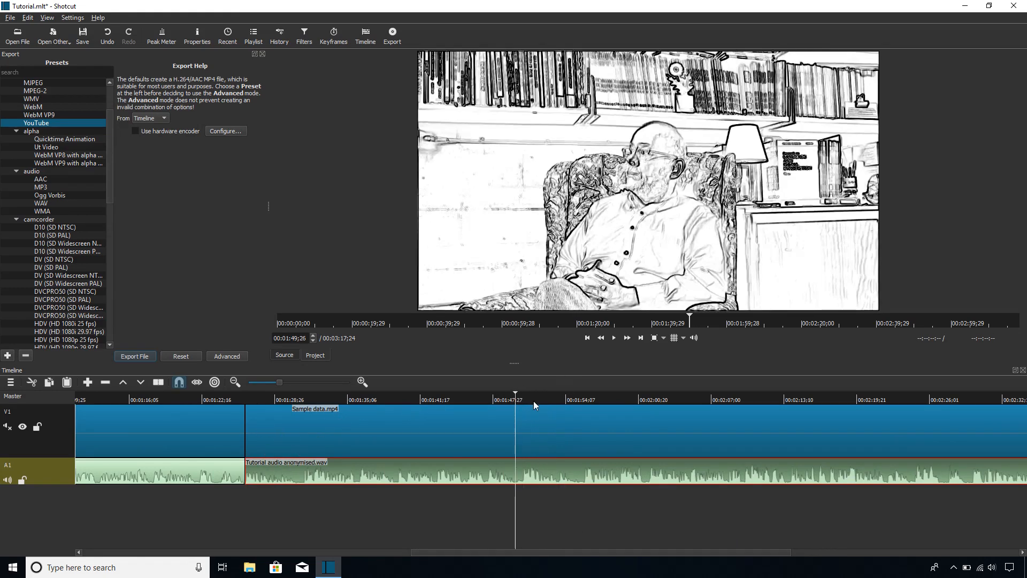
right_click(551, 467)
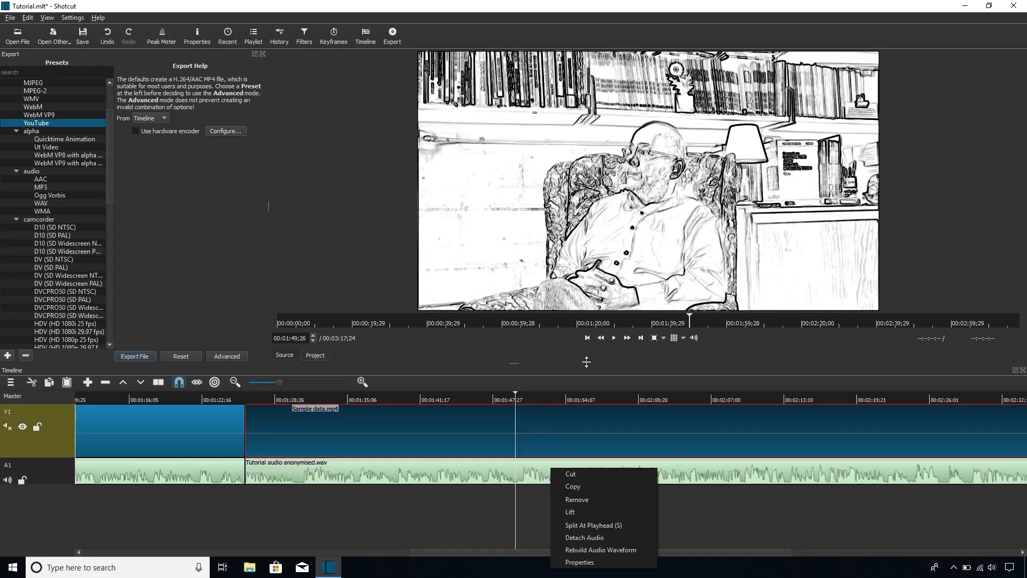
click(613, 339)
click(613, 339)
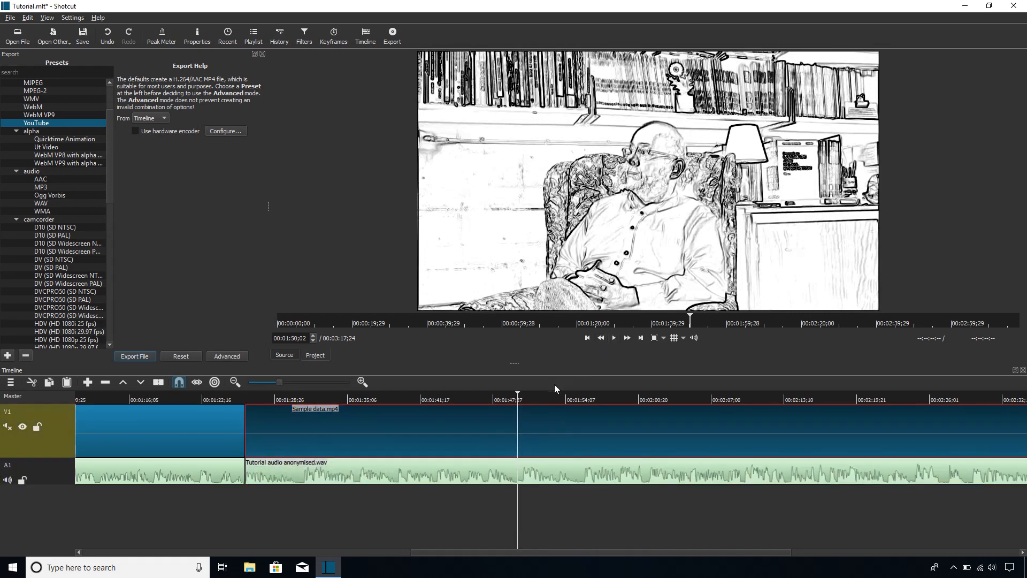
right_click(518, 430)
click(589, 491)
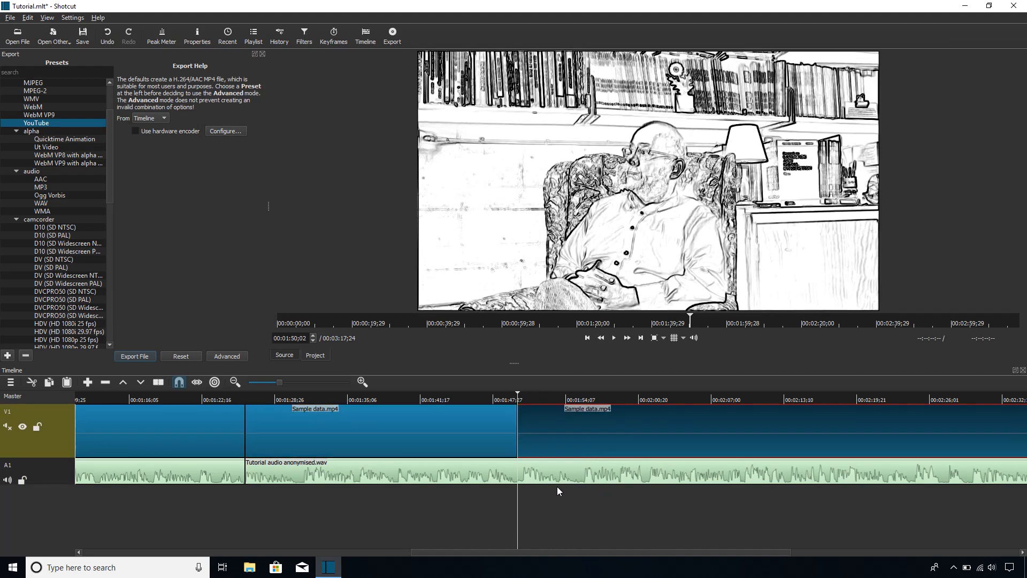
right_click(593, 482)
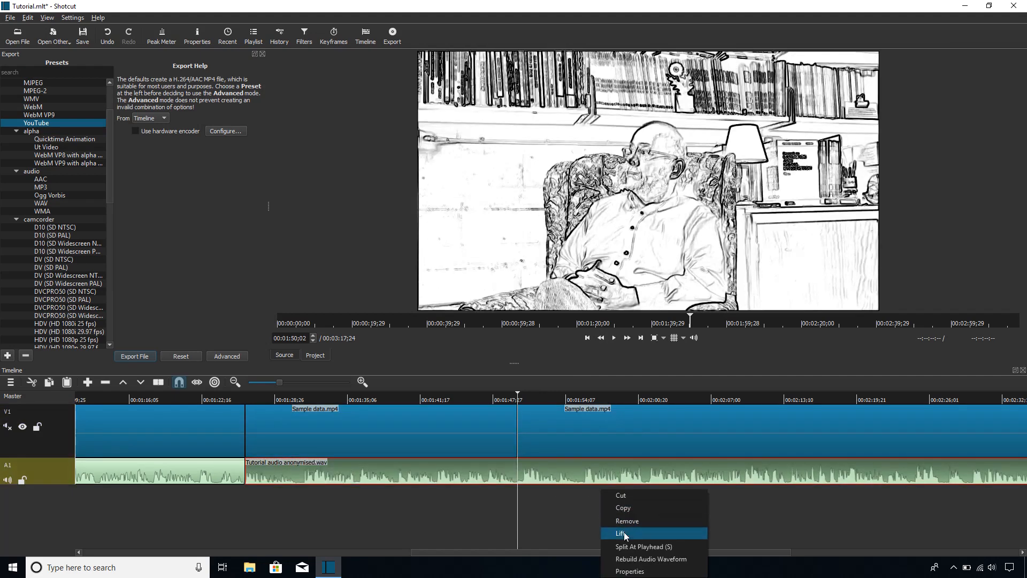
click(610, 542)
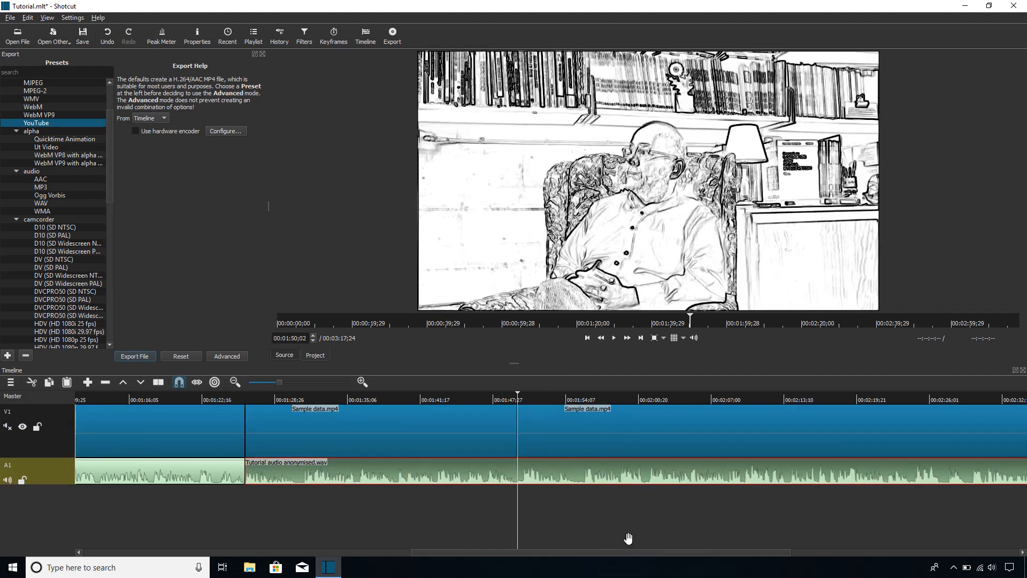
- Delete the video and audio segments that follow the 00:01:50;02 split
click(589, 440)
shift+click(589, 470)
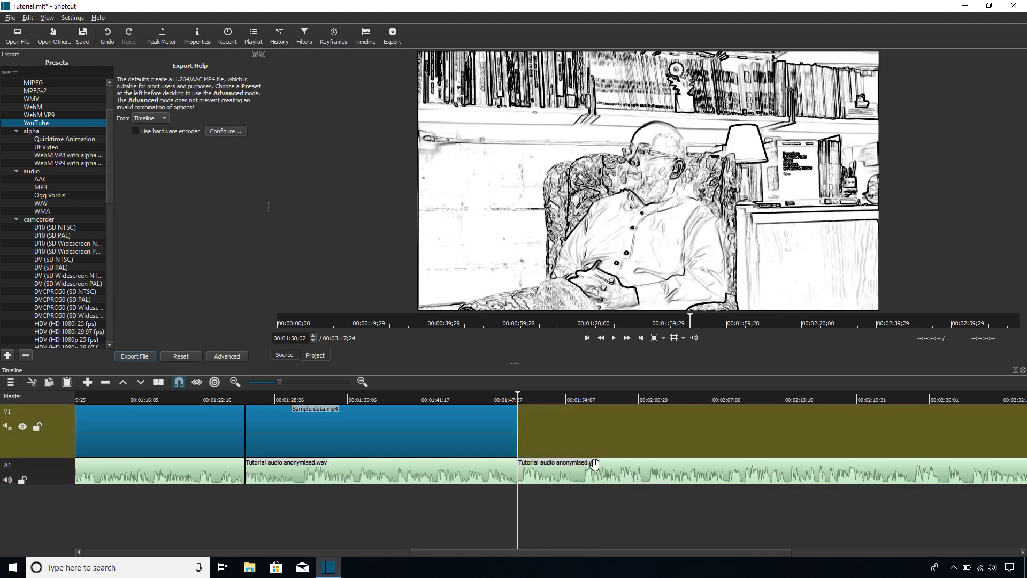
key(Delete)
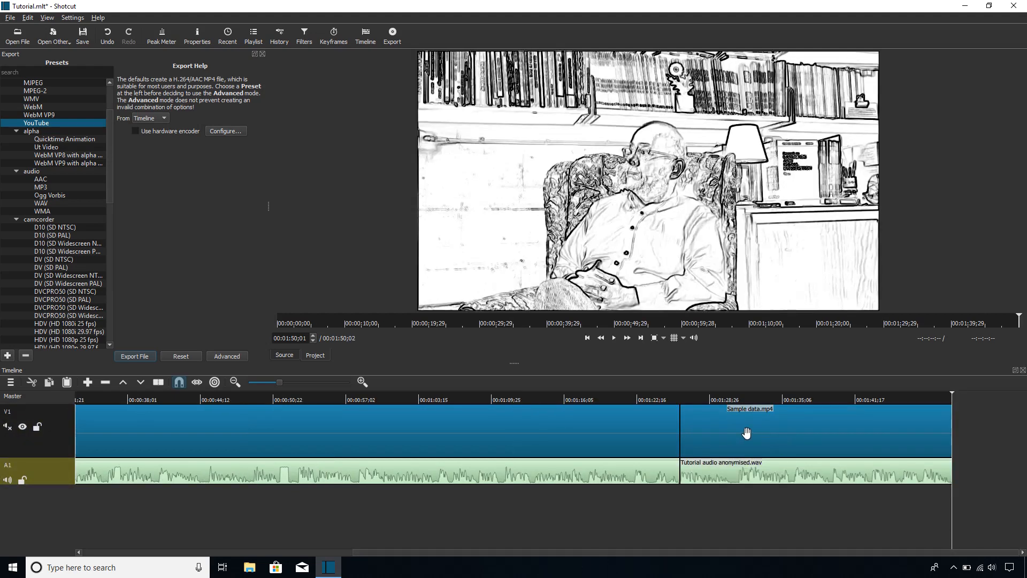
- Move the last video and audio segments about 4 seconds later on their tracks, keeping them aligned
drag(824, 435, 870, 436)
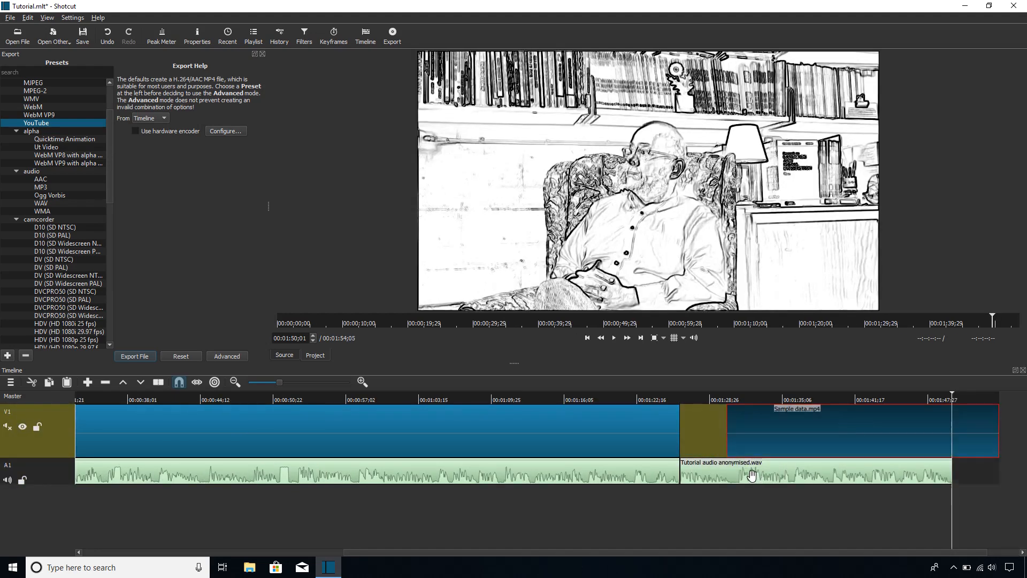
drag(771, 475, 810, 463)
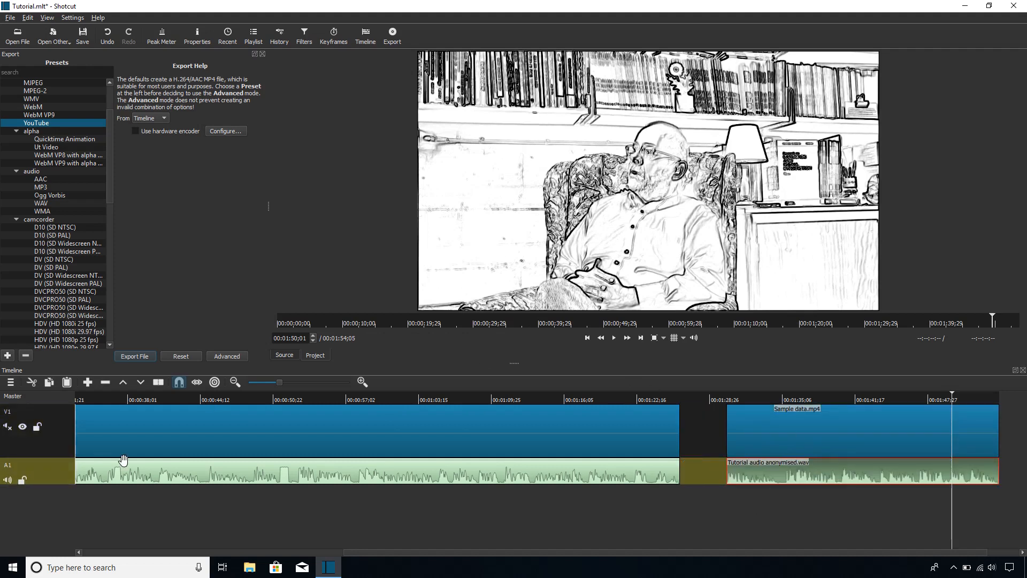
- Delete the last Sample data.mp4 segment and its matching Tutorial audio anonymised.wav segment, leaving only the first clip
drag(581, 551, 774, 511)
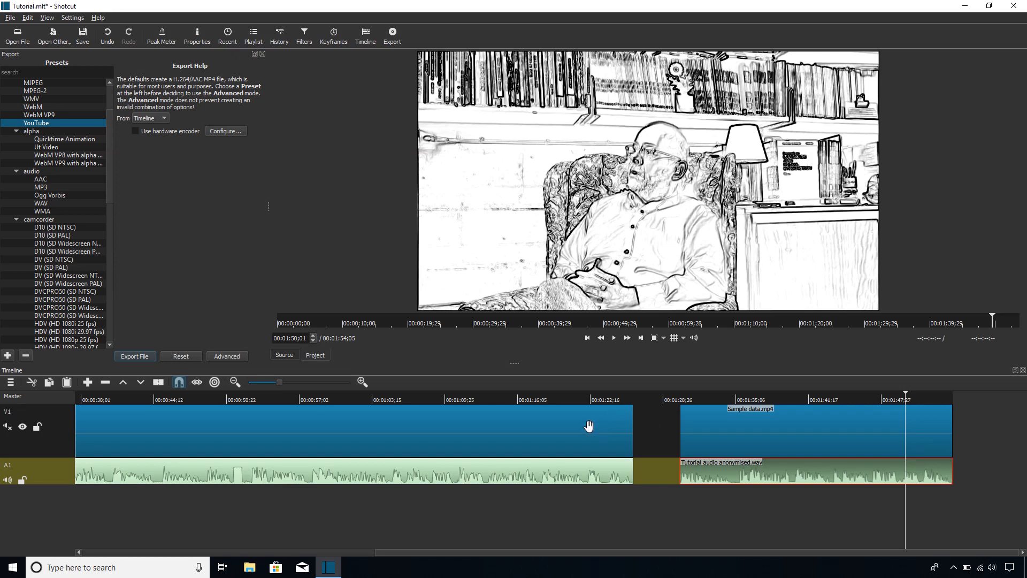
click(715, 430)
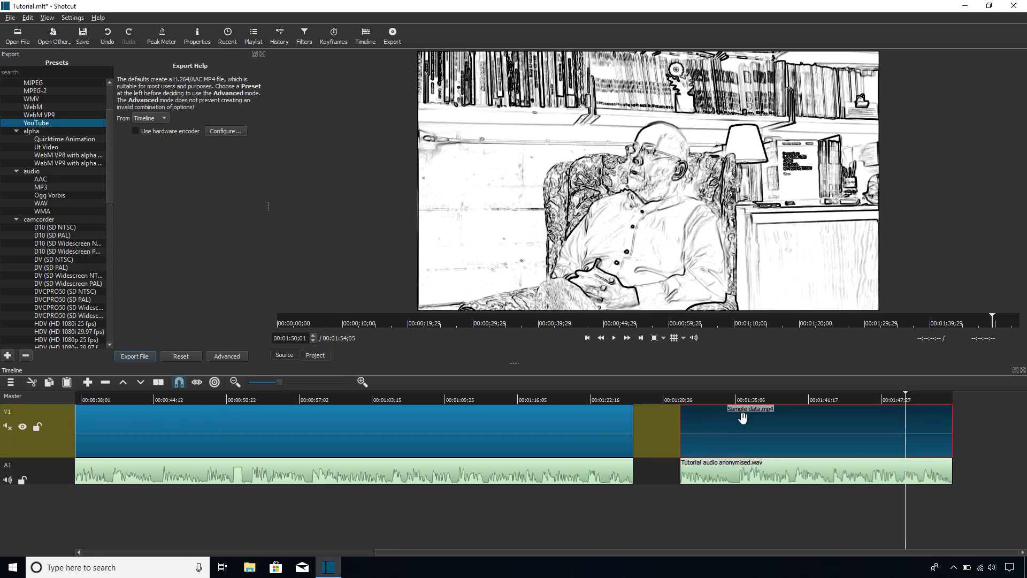
key(Delete)
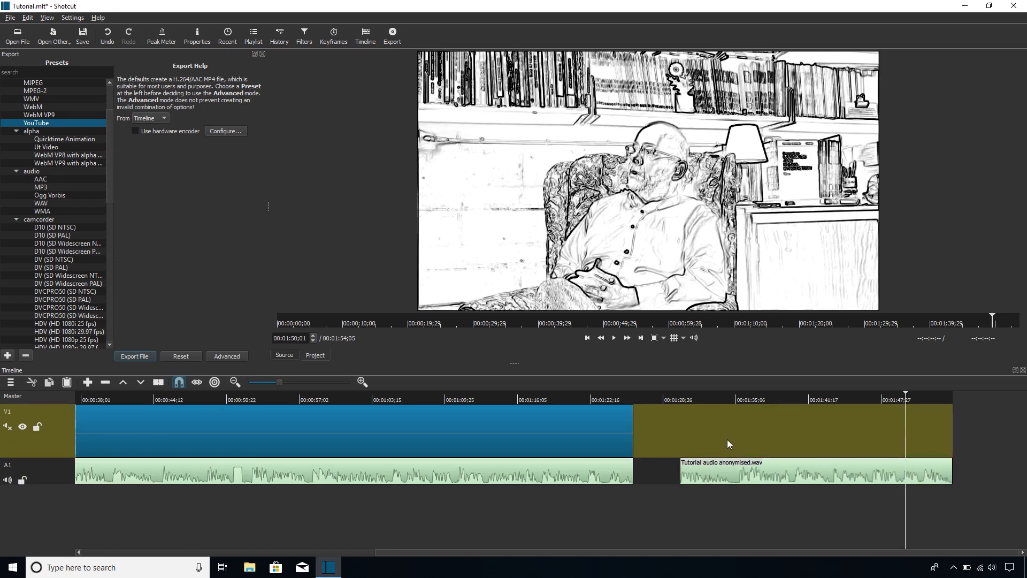
click(732, 477)
key(Delete)
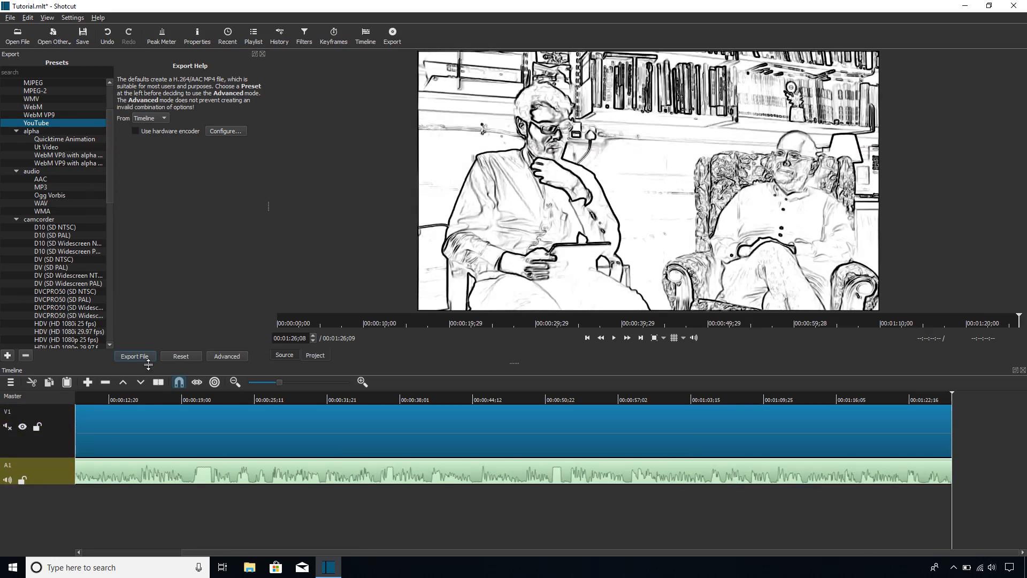
- Start exporting with the YouTube preset, create a Desktop folder named "Conference clips" and open it as the destination
click(134, 357)
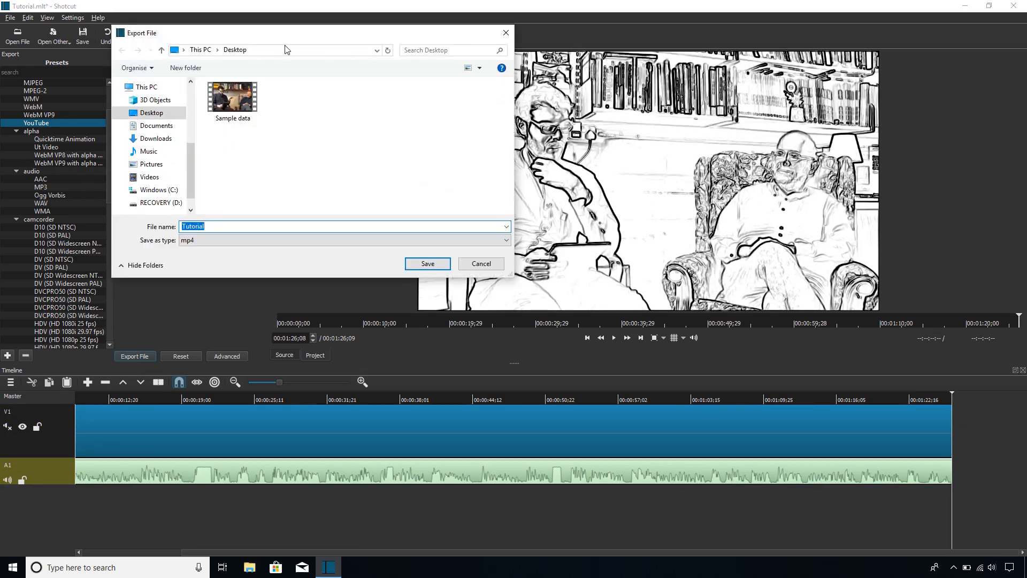
right_click(301, 137)
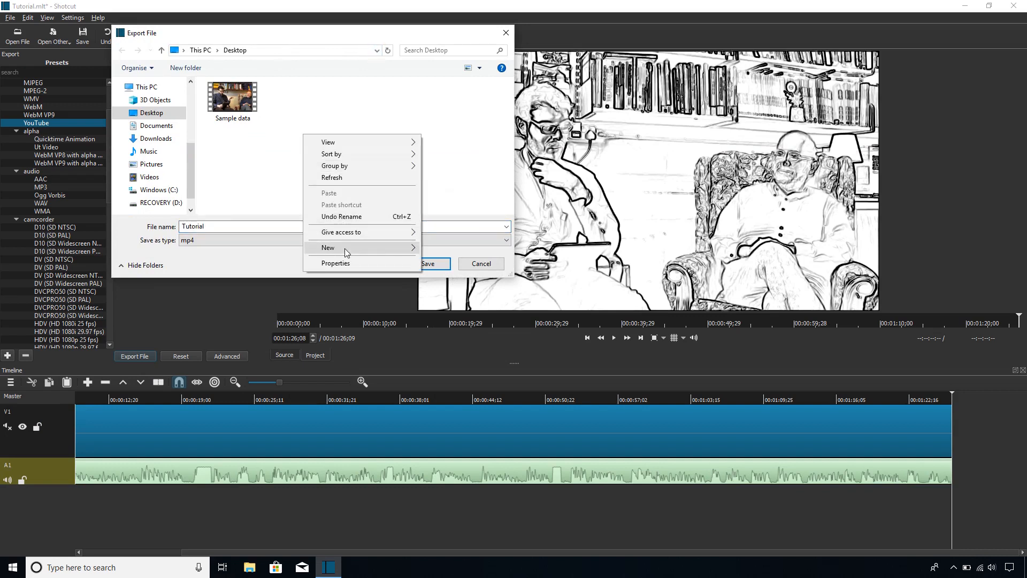
mouse_move(345, 248)
click(473, 249)
text(Co)
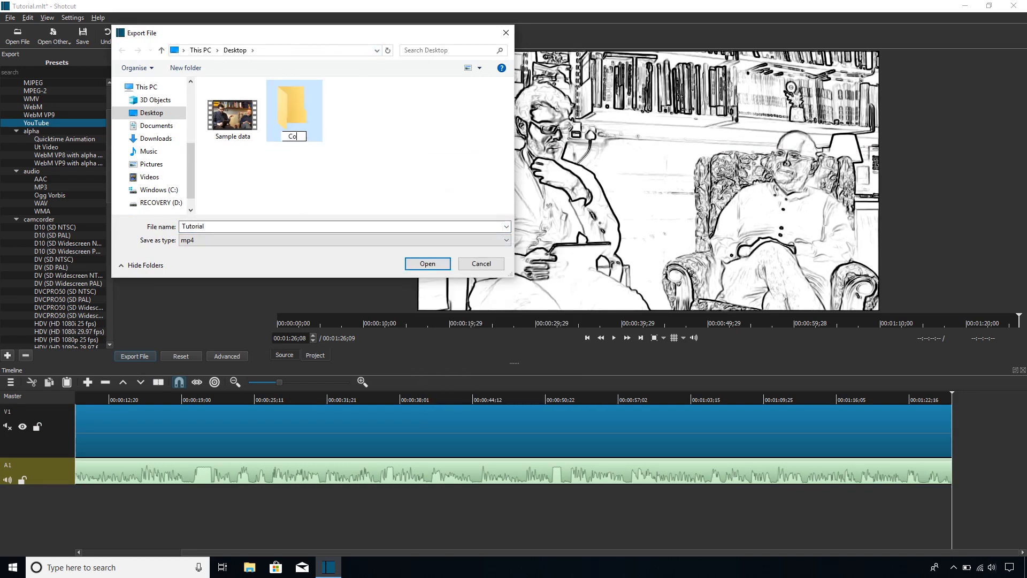
text(nference clips)
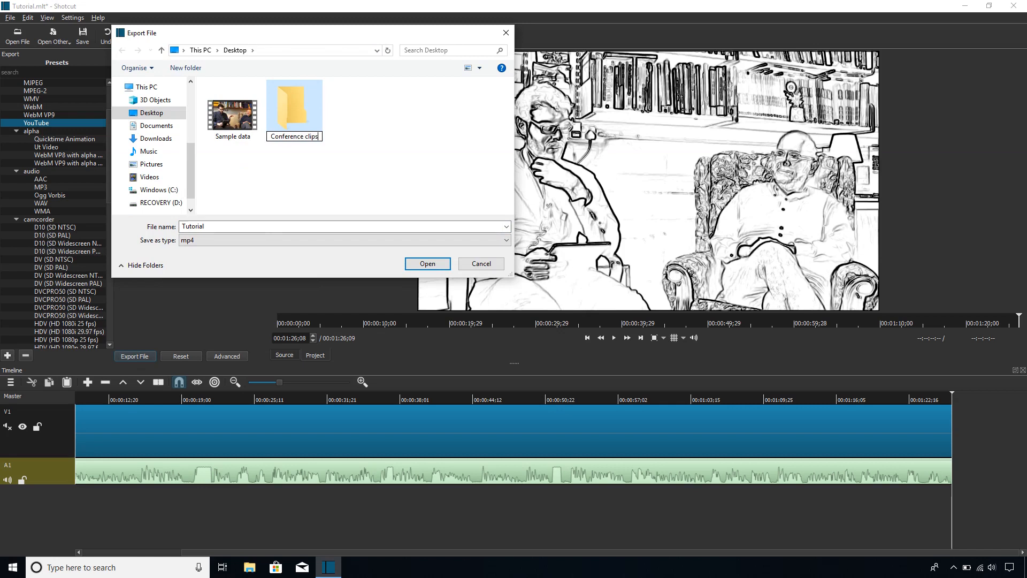
key(Return)
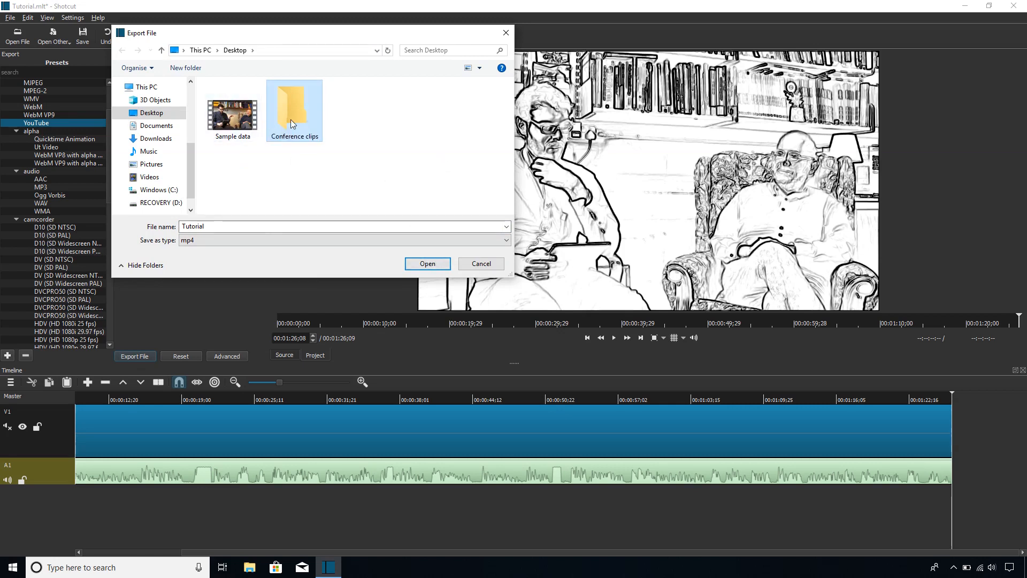
double_click(303, 114)
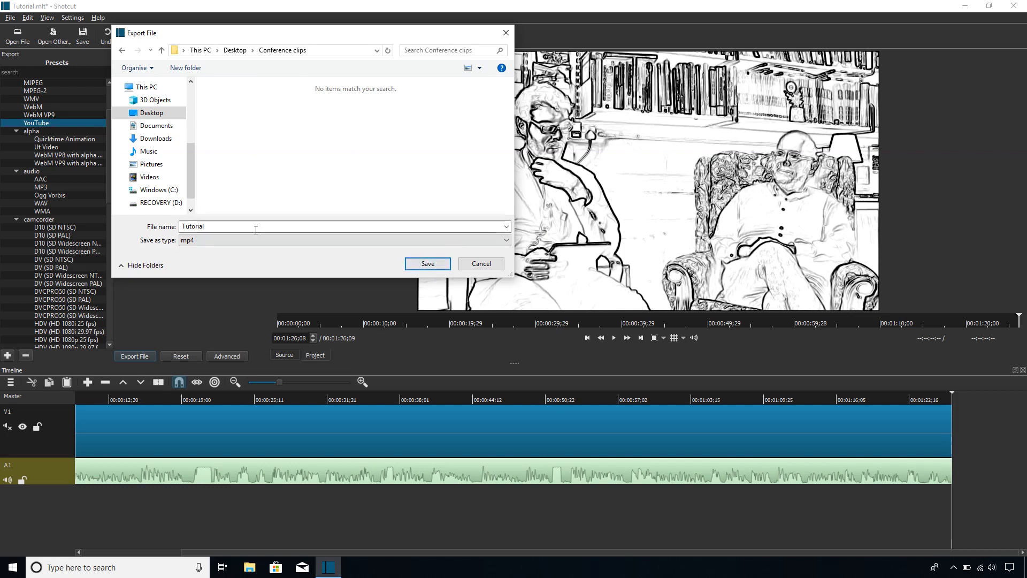
- Name the export file "Clip 1", keep the mp4 type, and save it, accepting the free-space prompt
drag(254, 227, 172, 224)
text(Clipo 1)
key(Left)
key(Left)
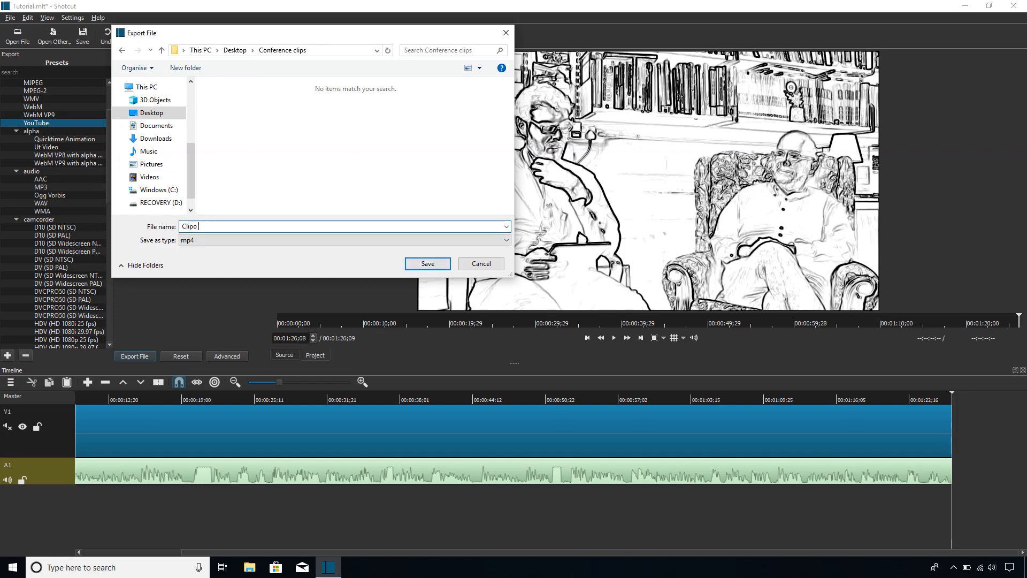
key(BackSpace)
click(205, 241)
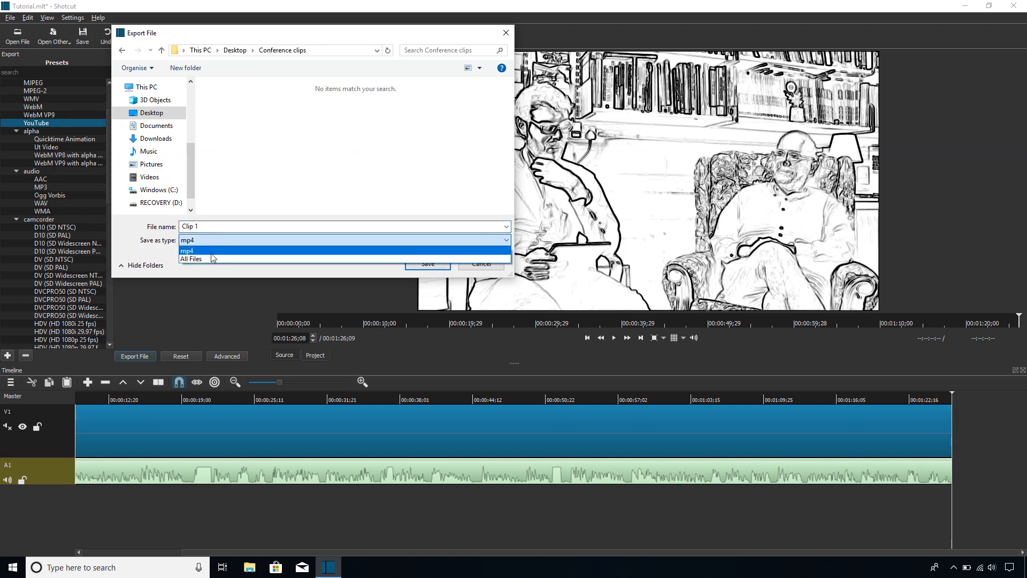
click(205, 246)
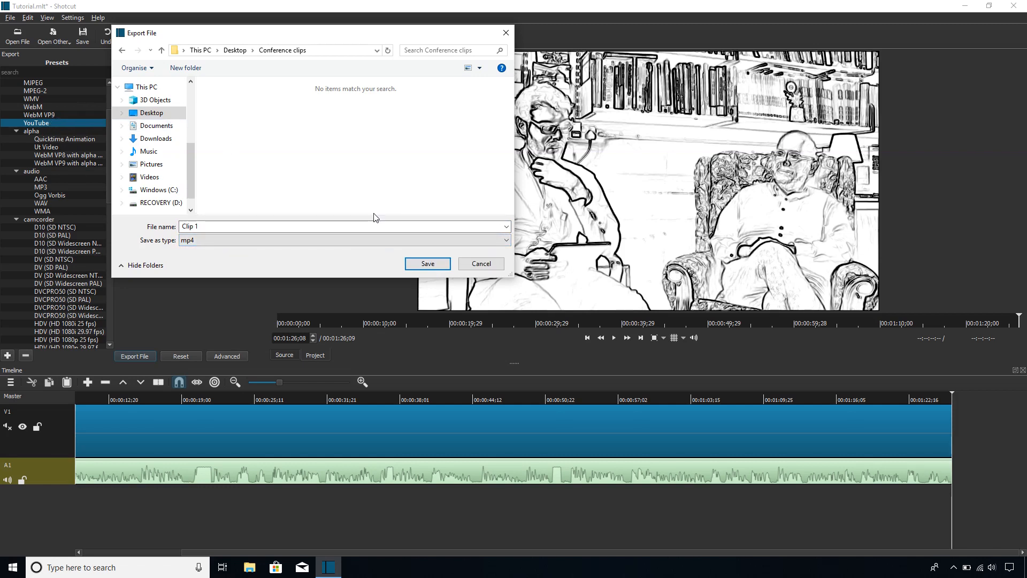
click(429, 263)
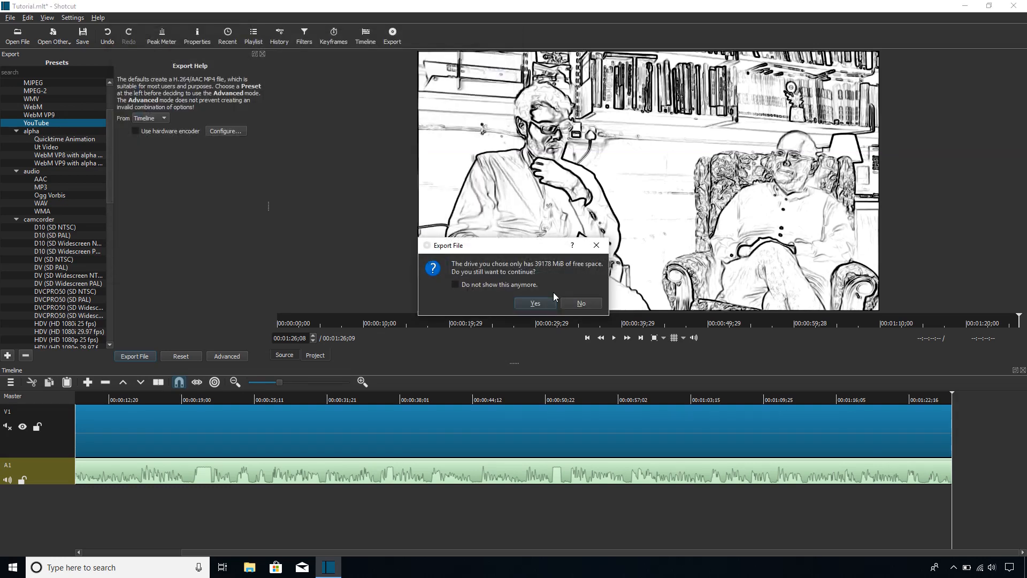
click(535, 303)
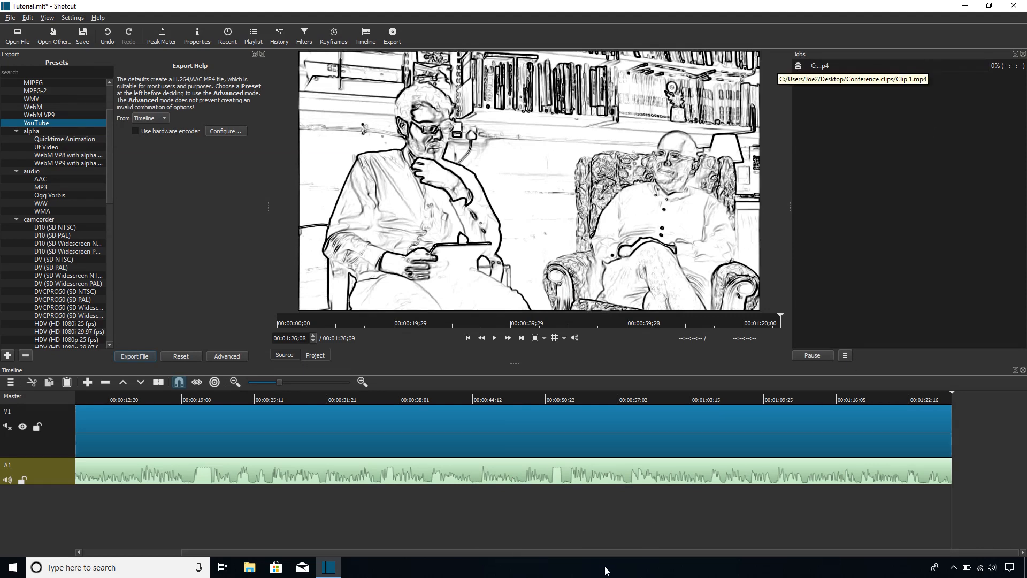
- Undo the deletion of the last Sample data.mp4 segment and its matching audio segment to restore both to the timeline
mouse_move(594, 552)
mouse_down()
mouse_move(571, 552)
mouse_move(595, 552)
mouse_up()
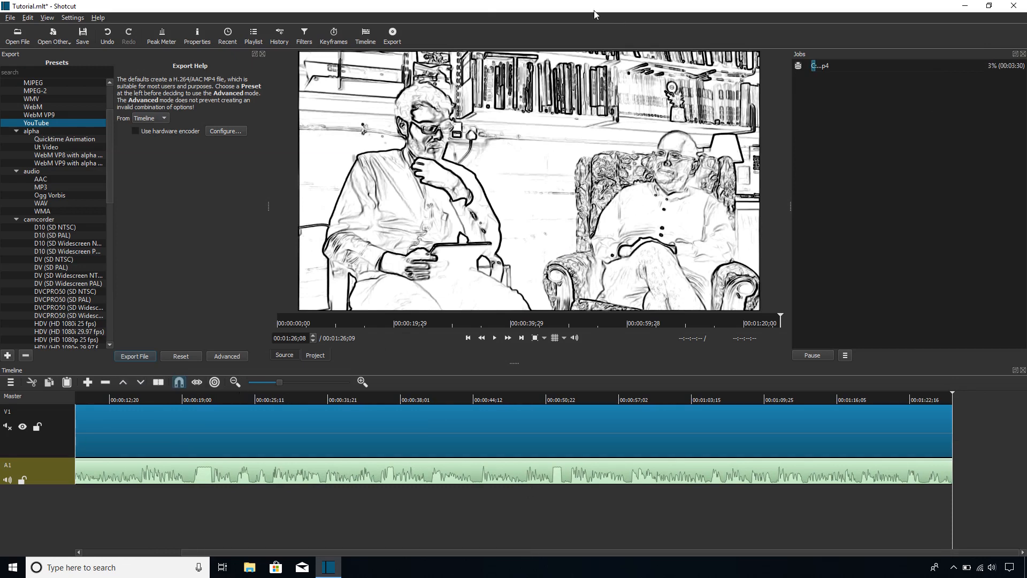
click(110, 32)
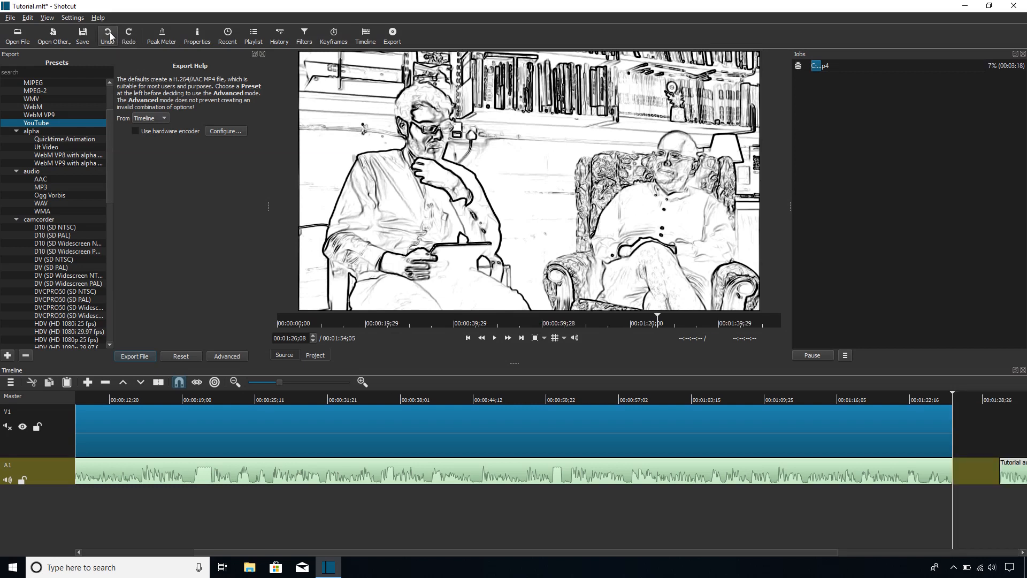
- Delete the first video segment on V1 and its matching audio segment on A1, keeping only the last pair
scroll(680, 450, right, 3)
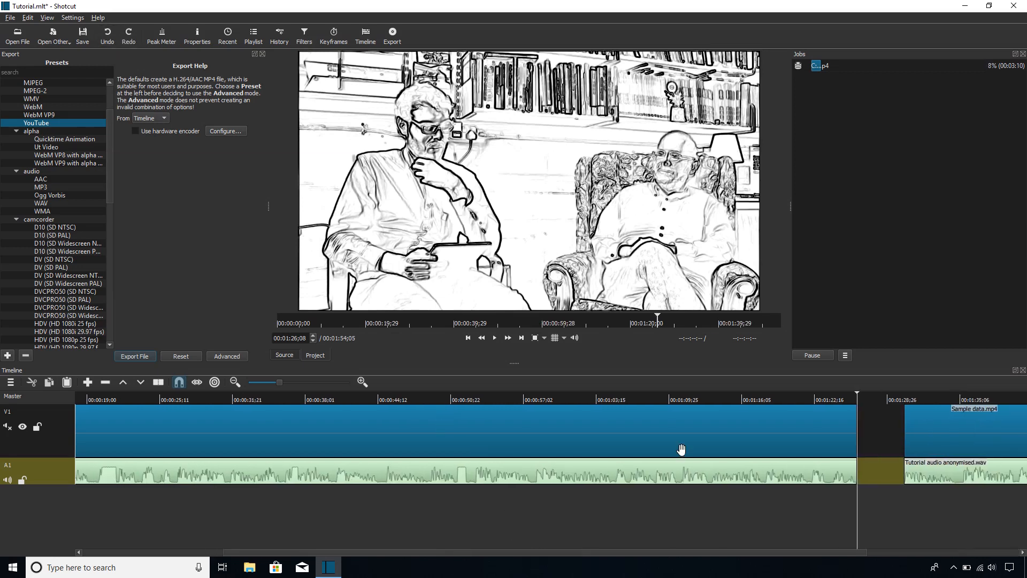
click(634, 435)
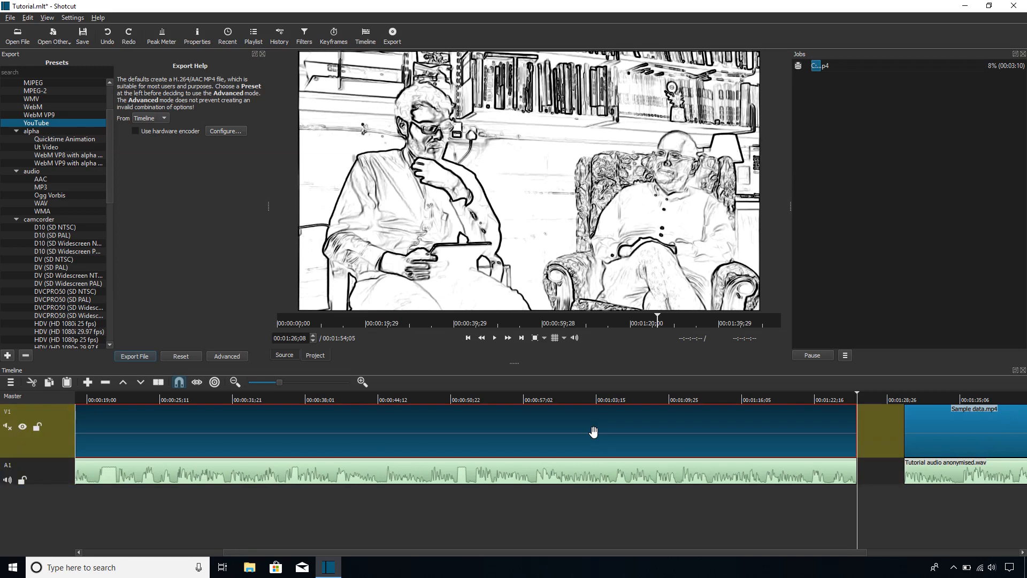
key(Delete)
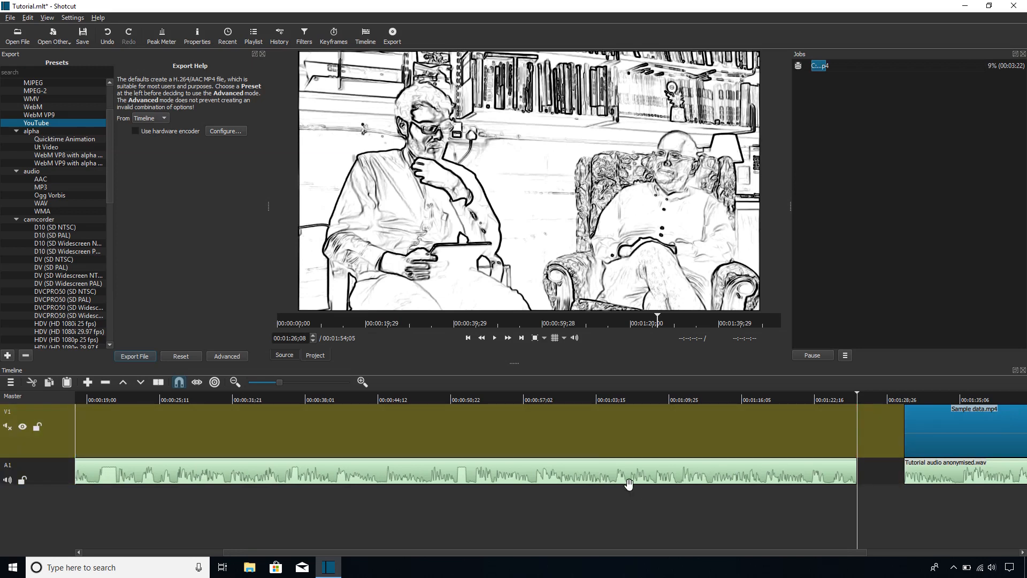
click(626, 480)
key(Delete)
- Check the empty stretch before the remaining segments, and switch Ripple All Tracks off and back on
drag(717, 551, 754, 551)
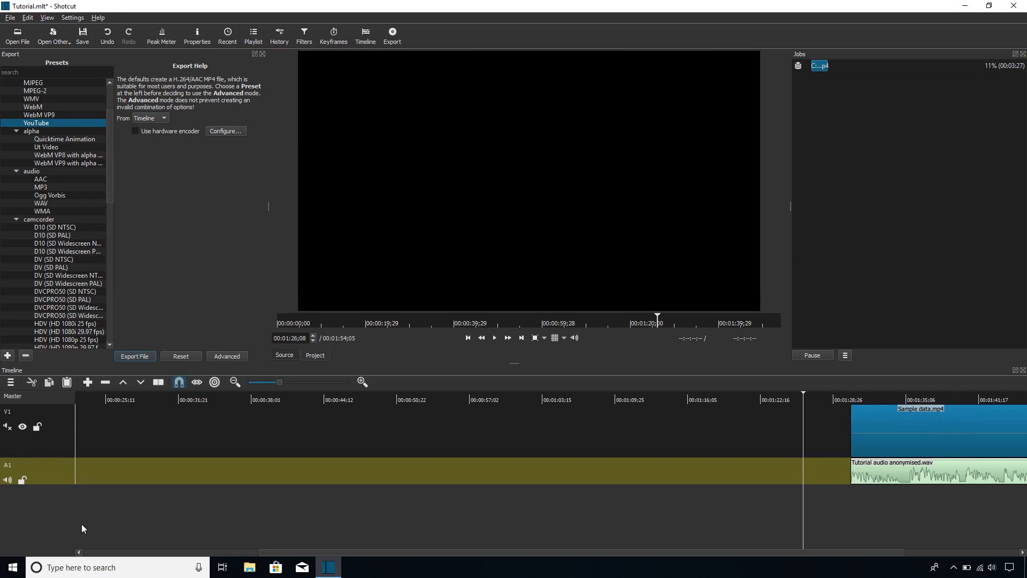
drag(490, 553, 166, 554)
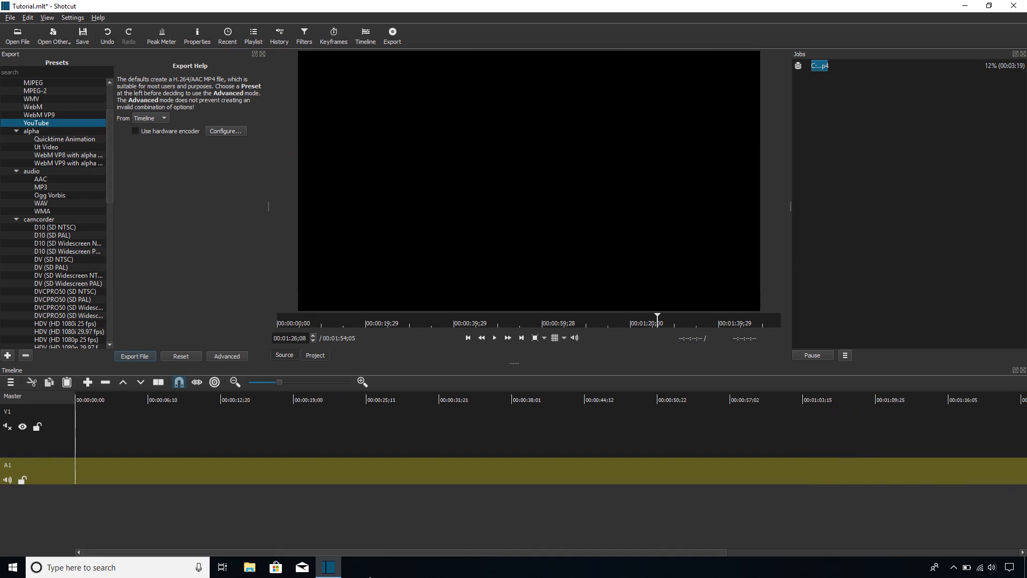
drag(395, 554, 640, 492)
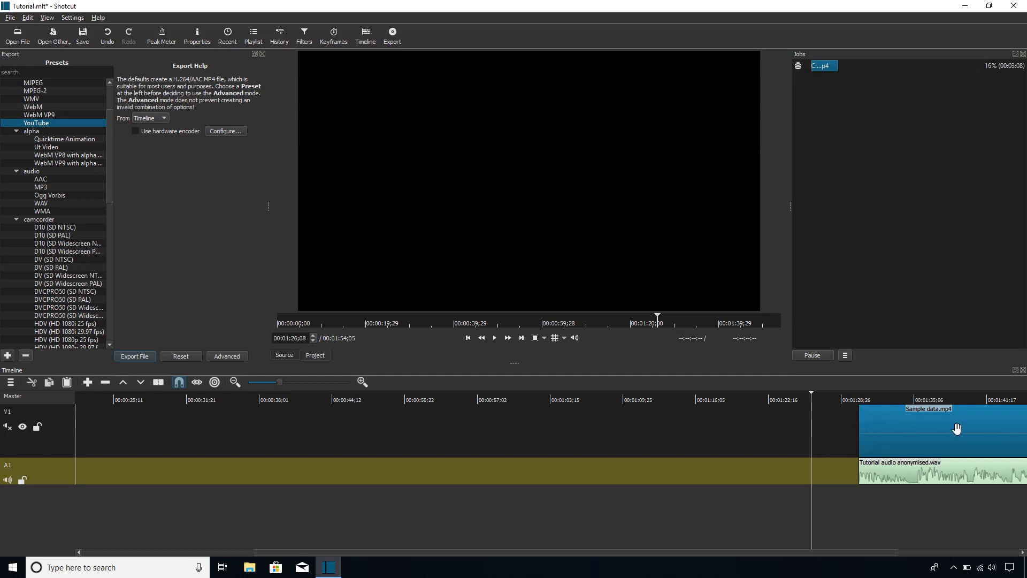
drag(450, 553, 234, 518)
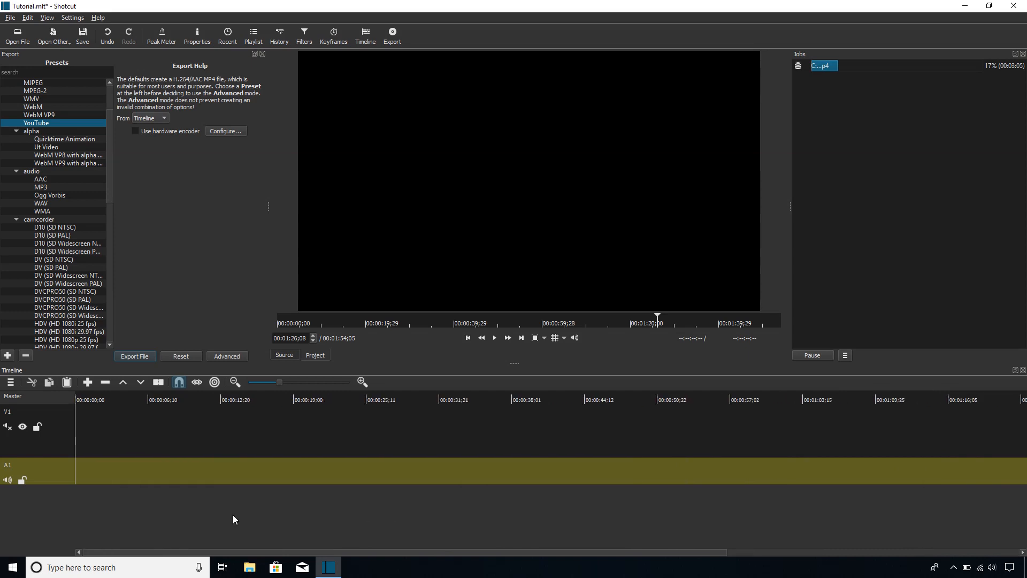
click(10, 382)
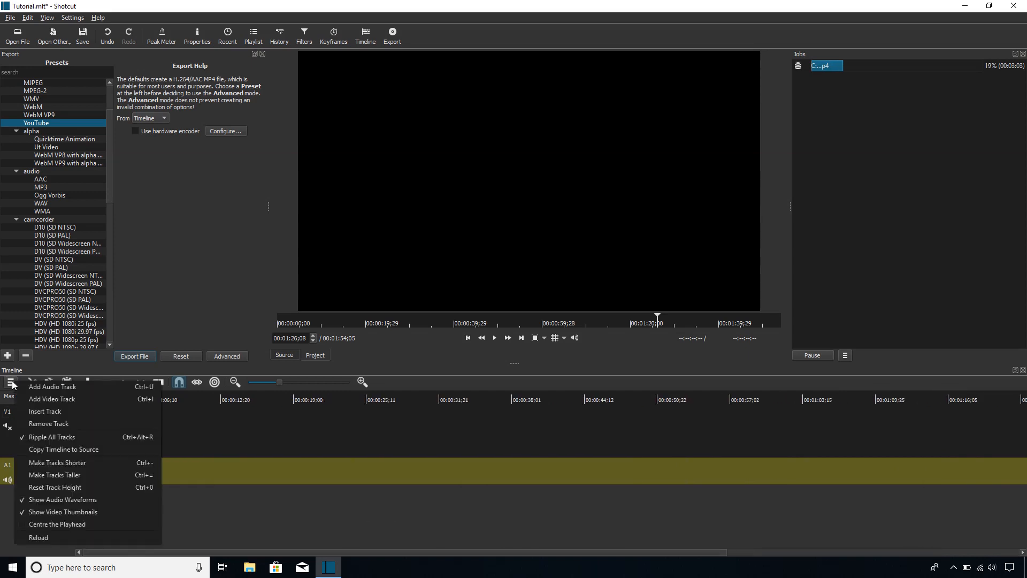
click(35, 437)
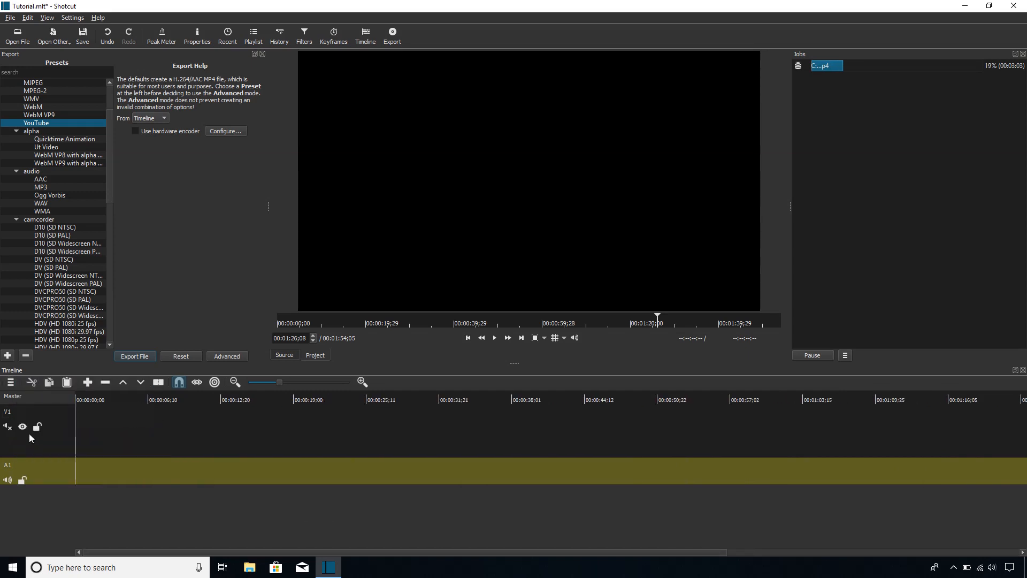
click(10, 382)
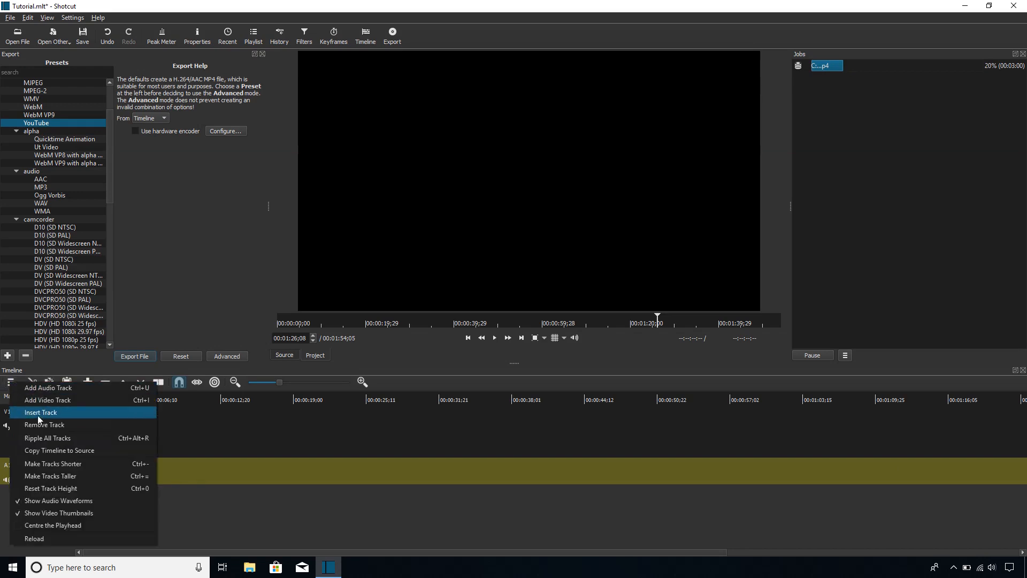
click(19, 438)
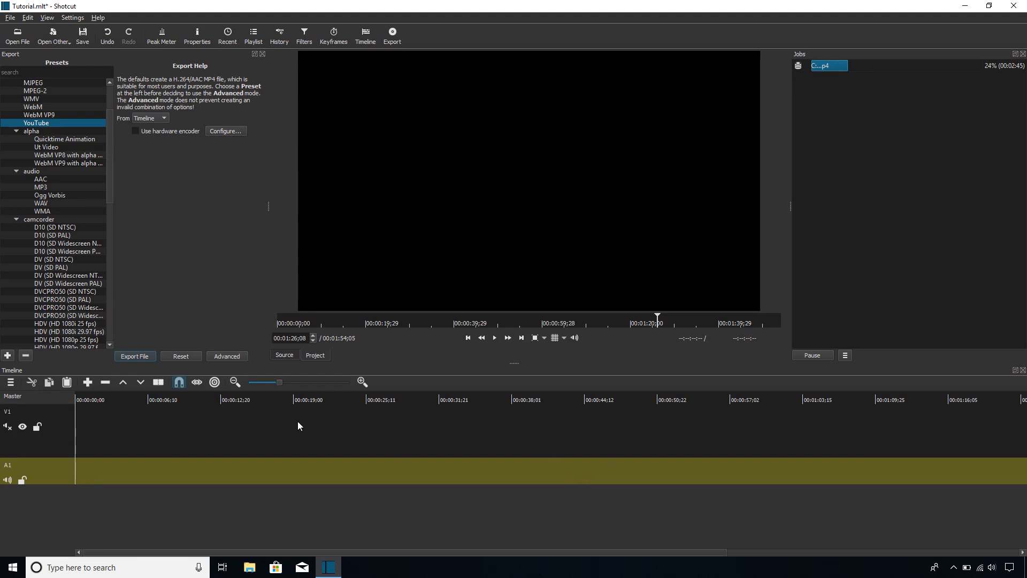
- Try ripple-deleting the empty gap at the start of the V1 track, and undo the removal
click(318, 432)
key(x)
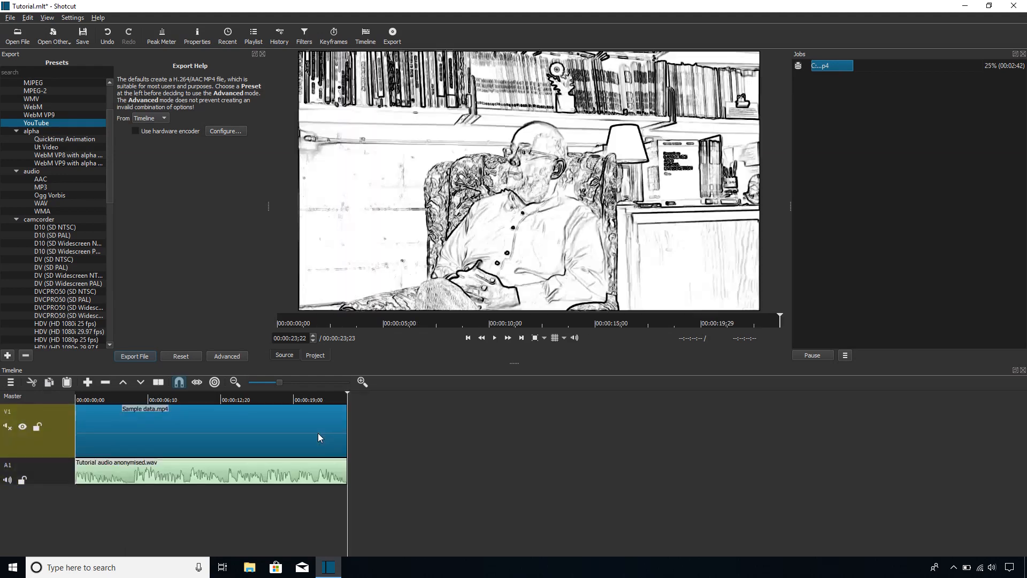
key(ctrl+z)
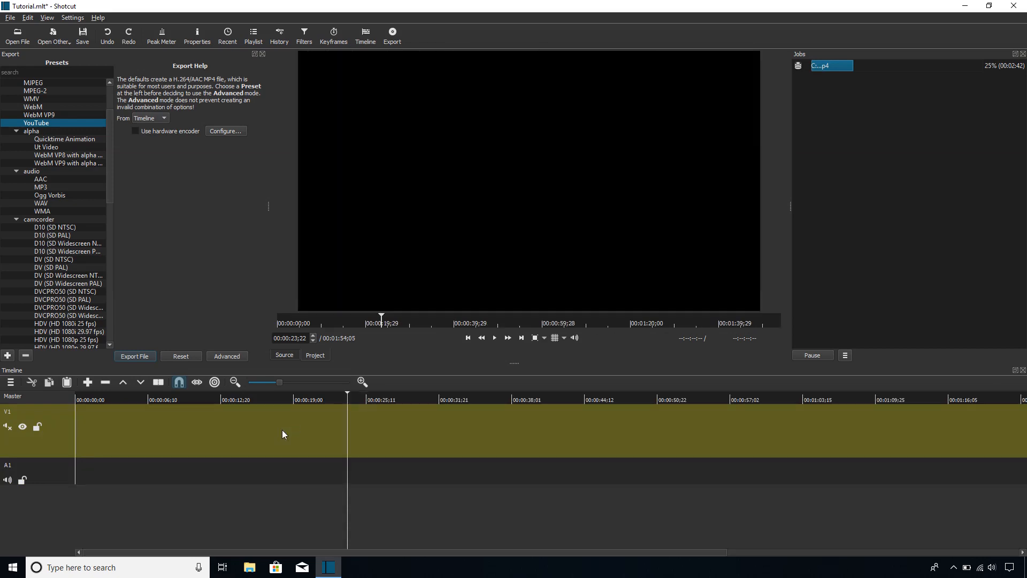
- Remove the empty gap at the start of the V1 track, shifting the remaining video and audio to the timeline's beginning
right_click(245, 424)
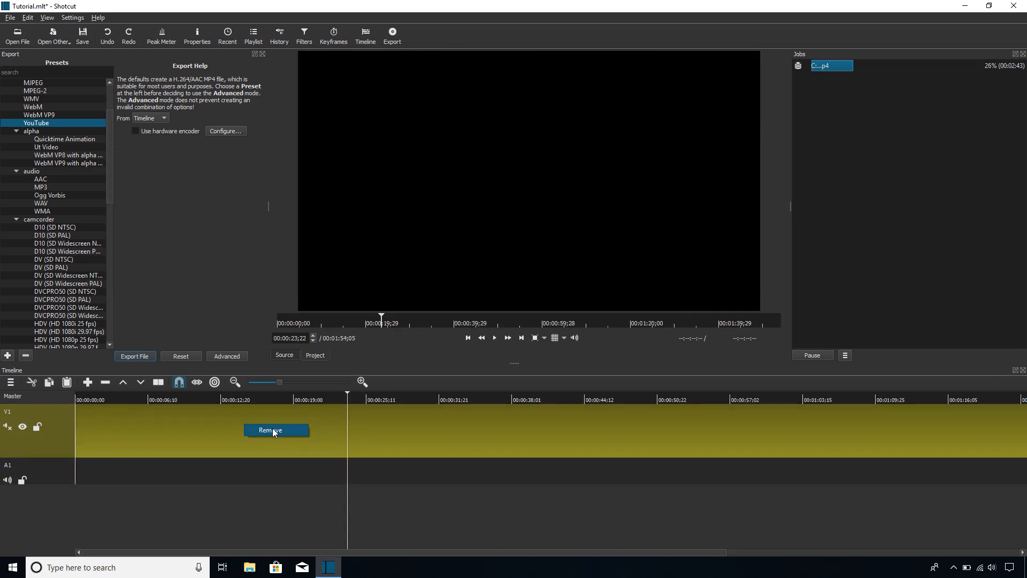
click(272, 430)
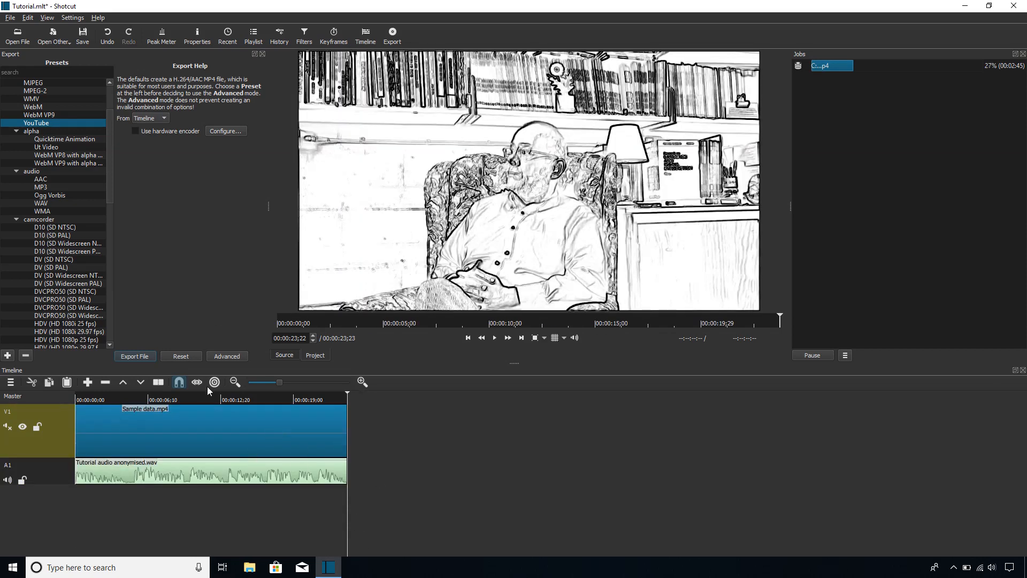
- Export the remaining segment as mp4 file "Clip 2" into the Conference clips folder, accepting the free-space prompt
click(135, 356)
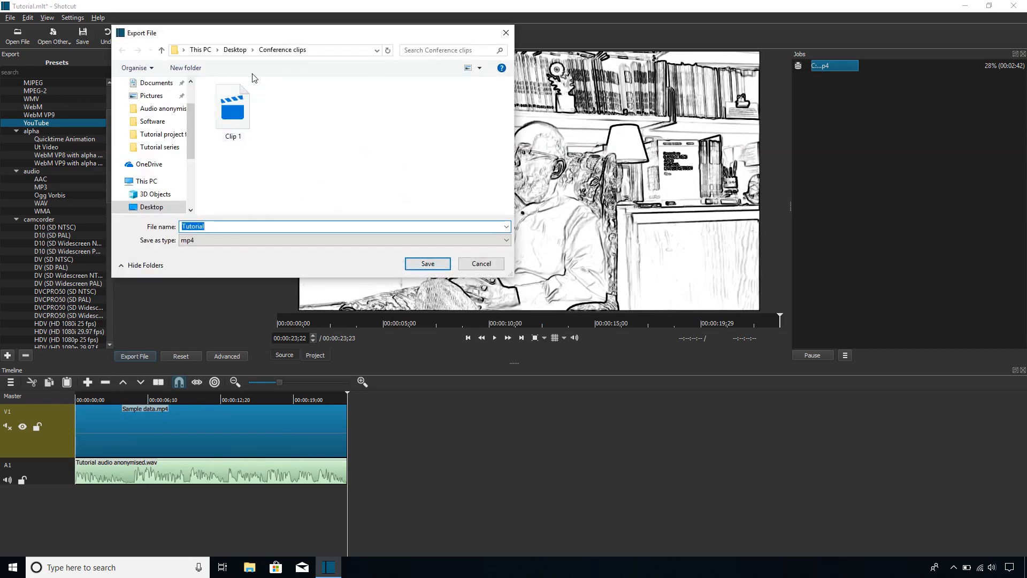
text(Cl)
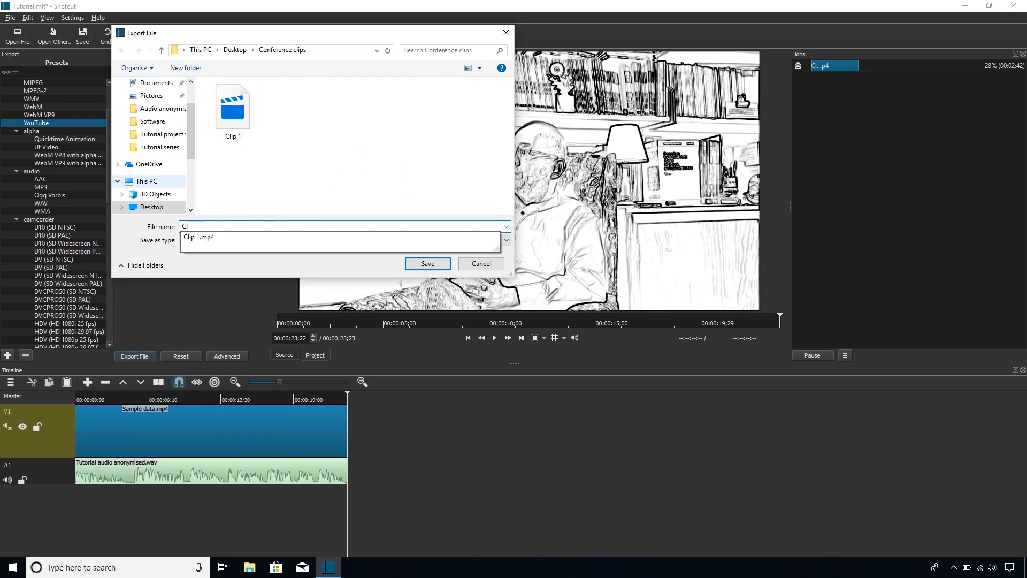
text(ip 2)
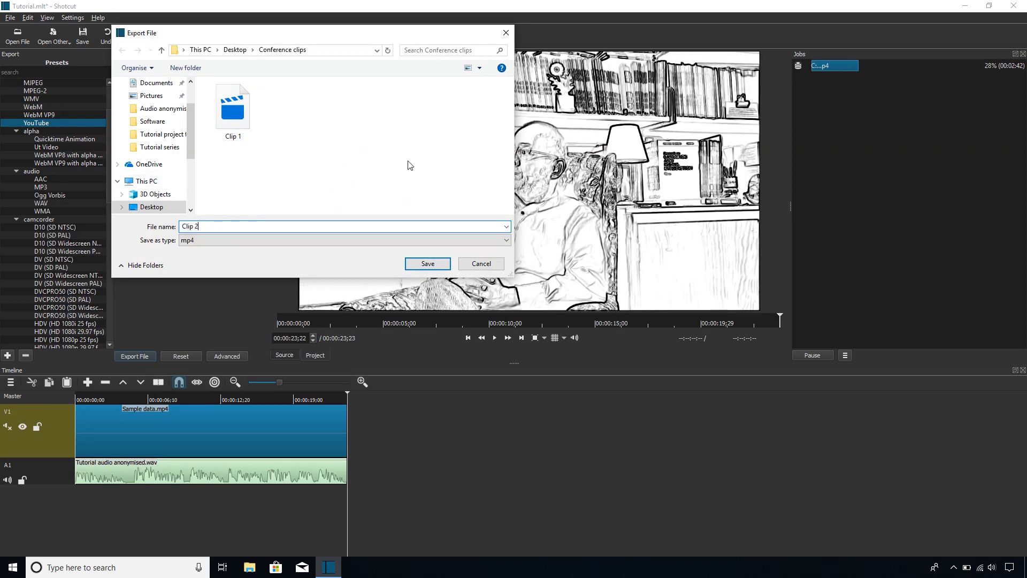
click(428, 263)
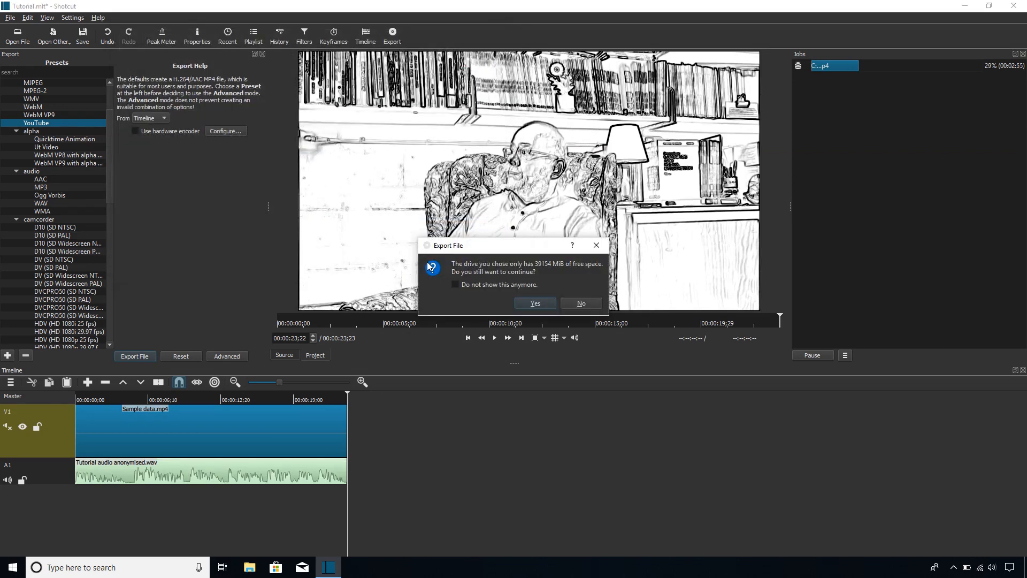
click(541, 303)
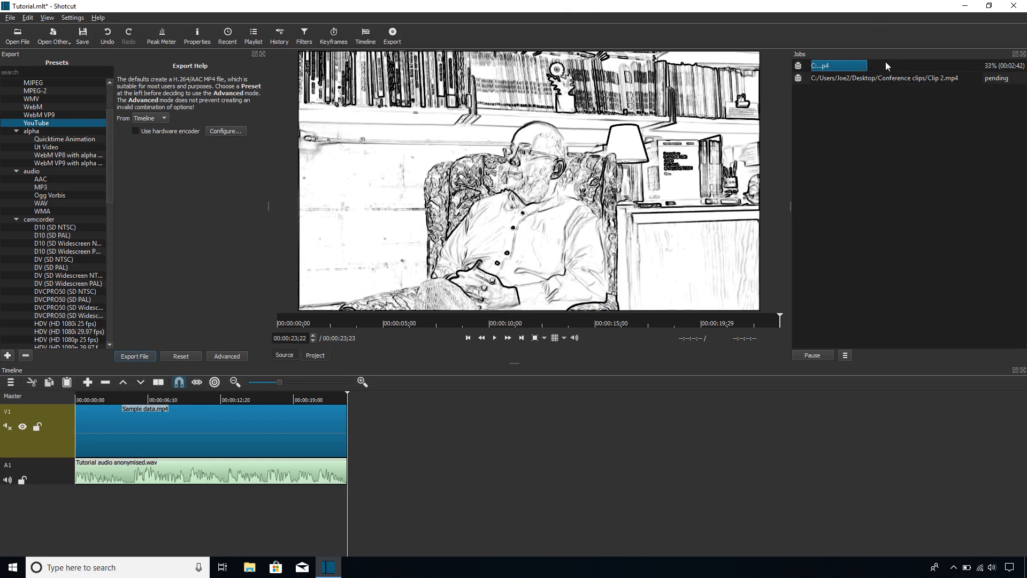
- Open the Conference clips folder from the desktop and arrange its window beside the Shotcut window
drag(459, 4, 503, 51)
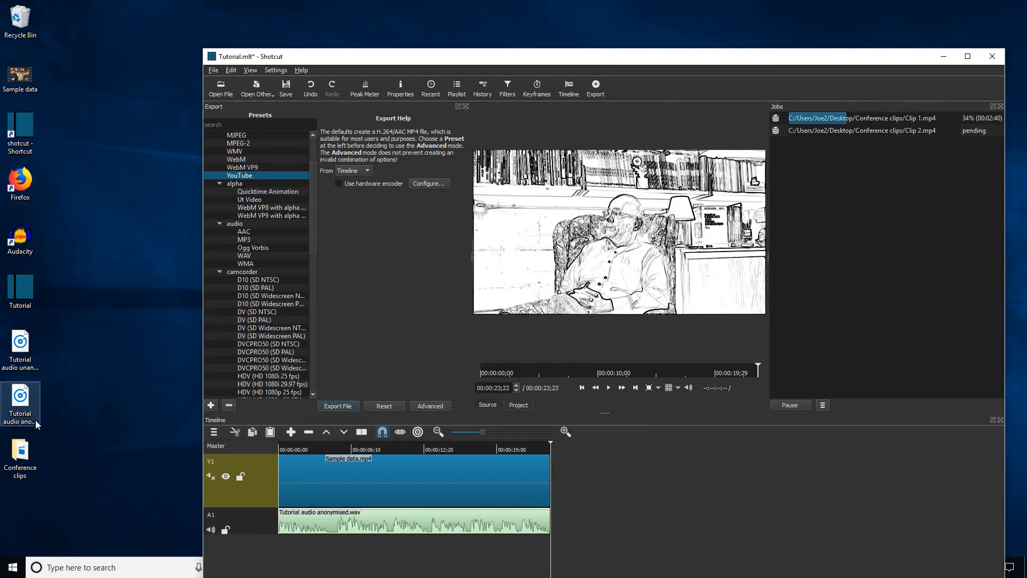
double_click(39, 447)
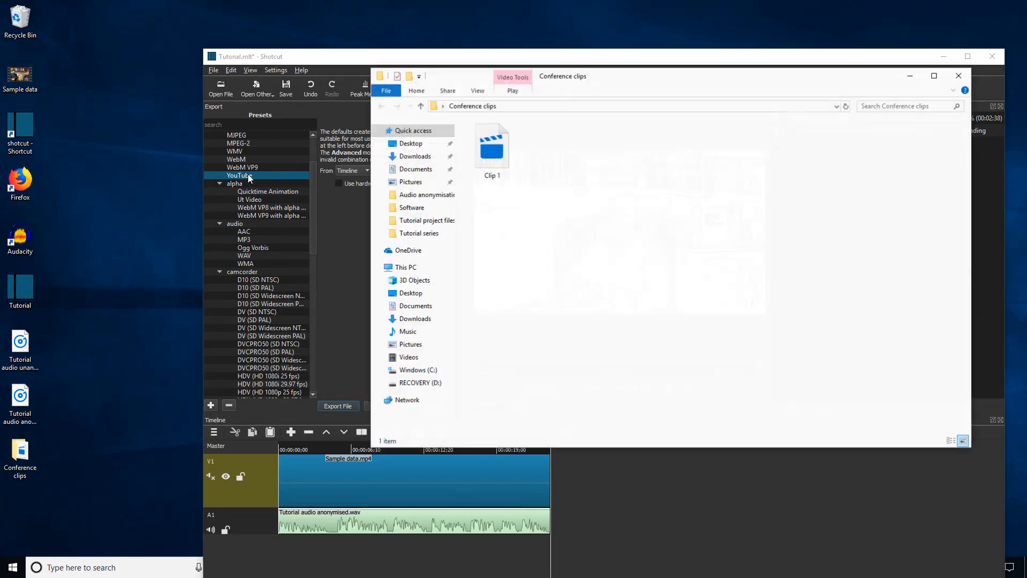
drag(515, 65, 663, 60)
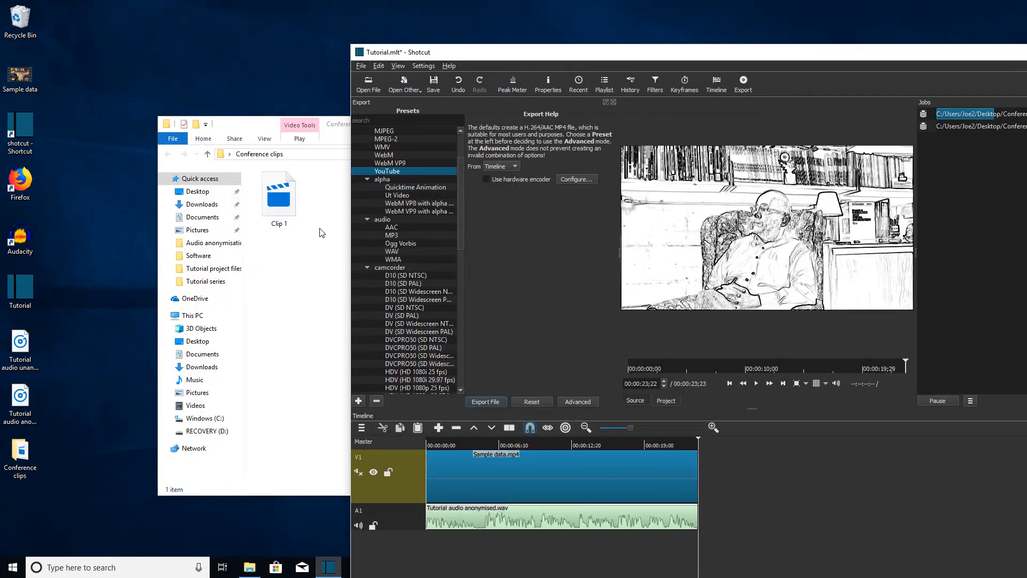
drag(332, 124, 196, 123)
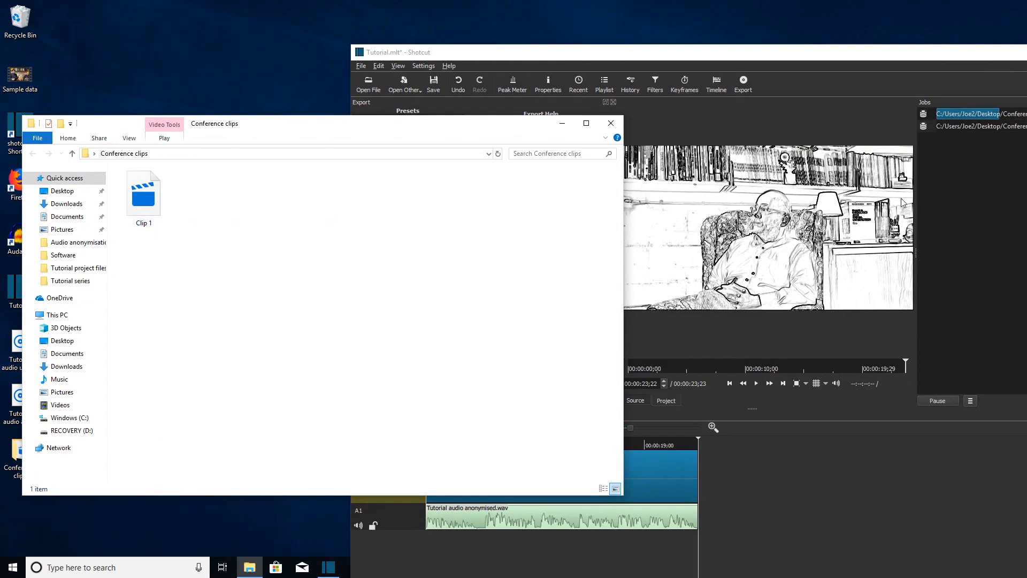
drag(648, 48, 632, 42)
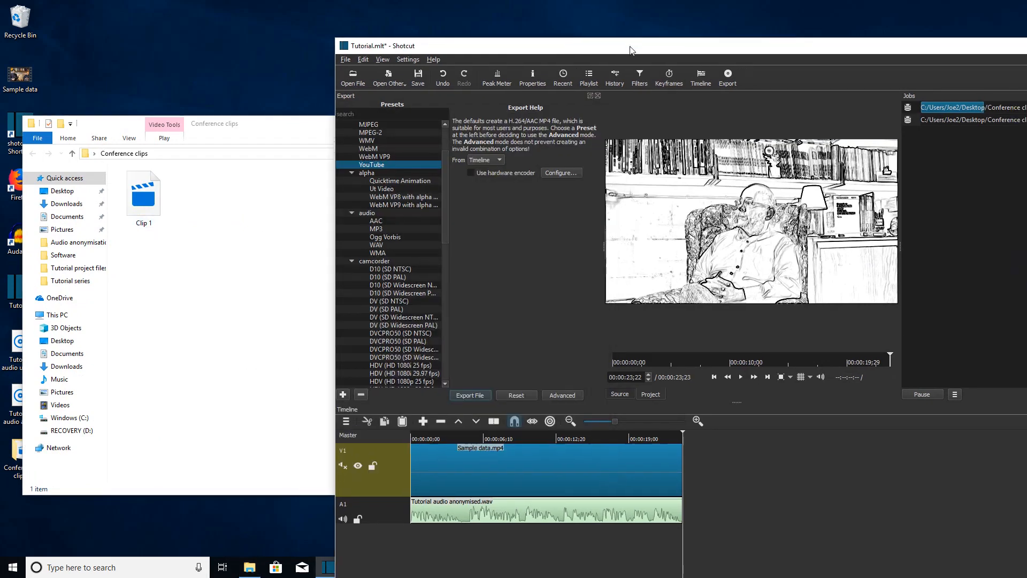